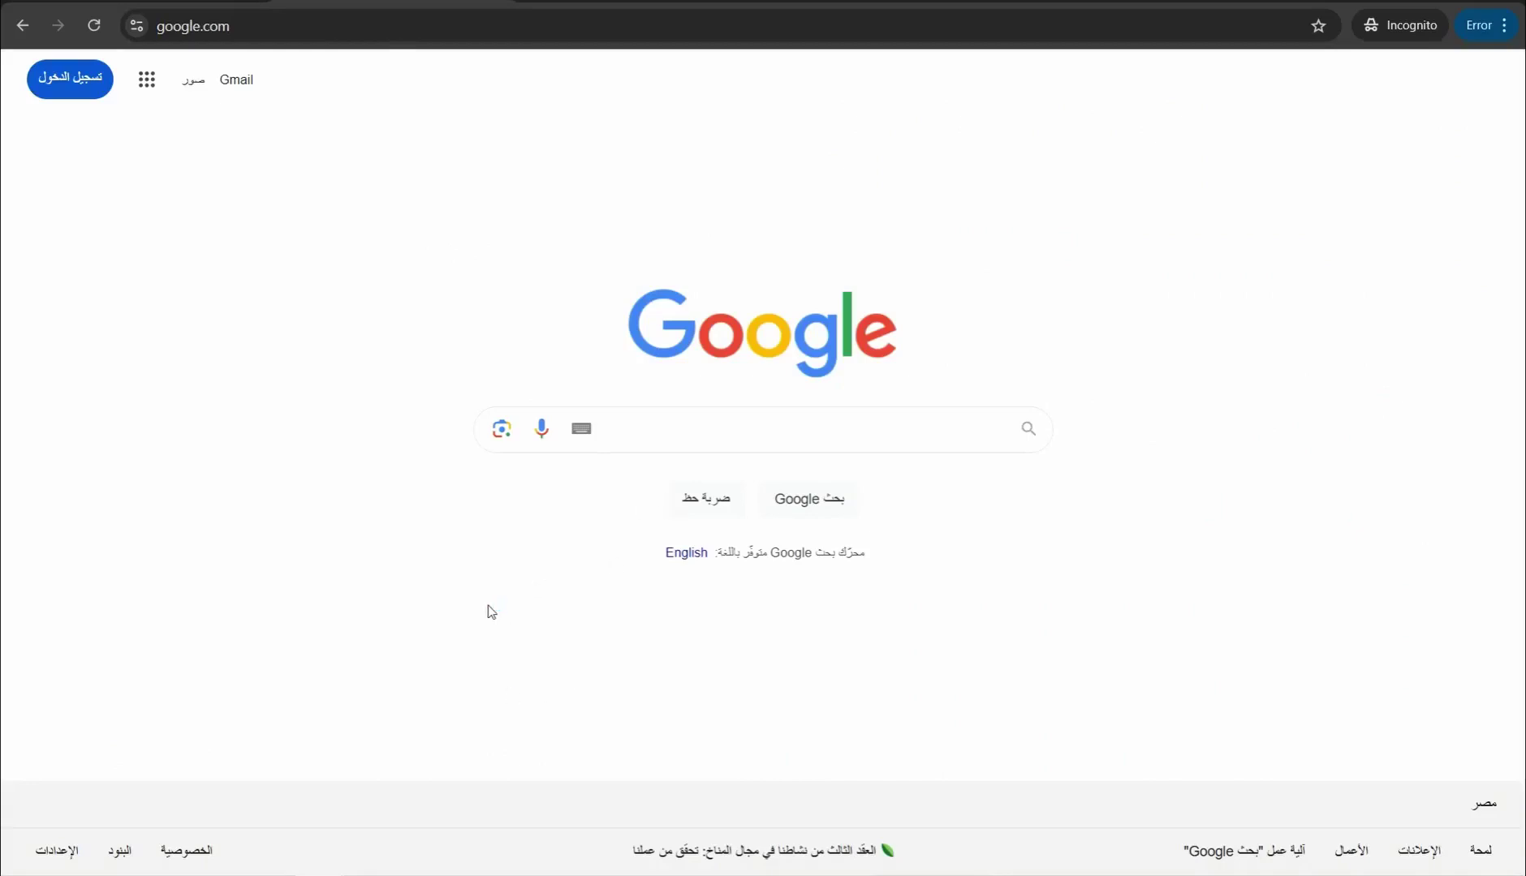
# - Search Google Images for 'motivational design'
pyautogui.click(679, 438)
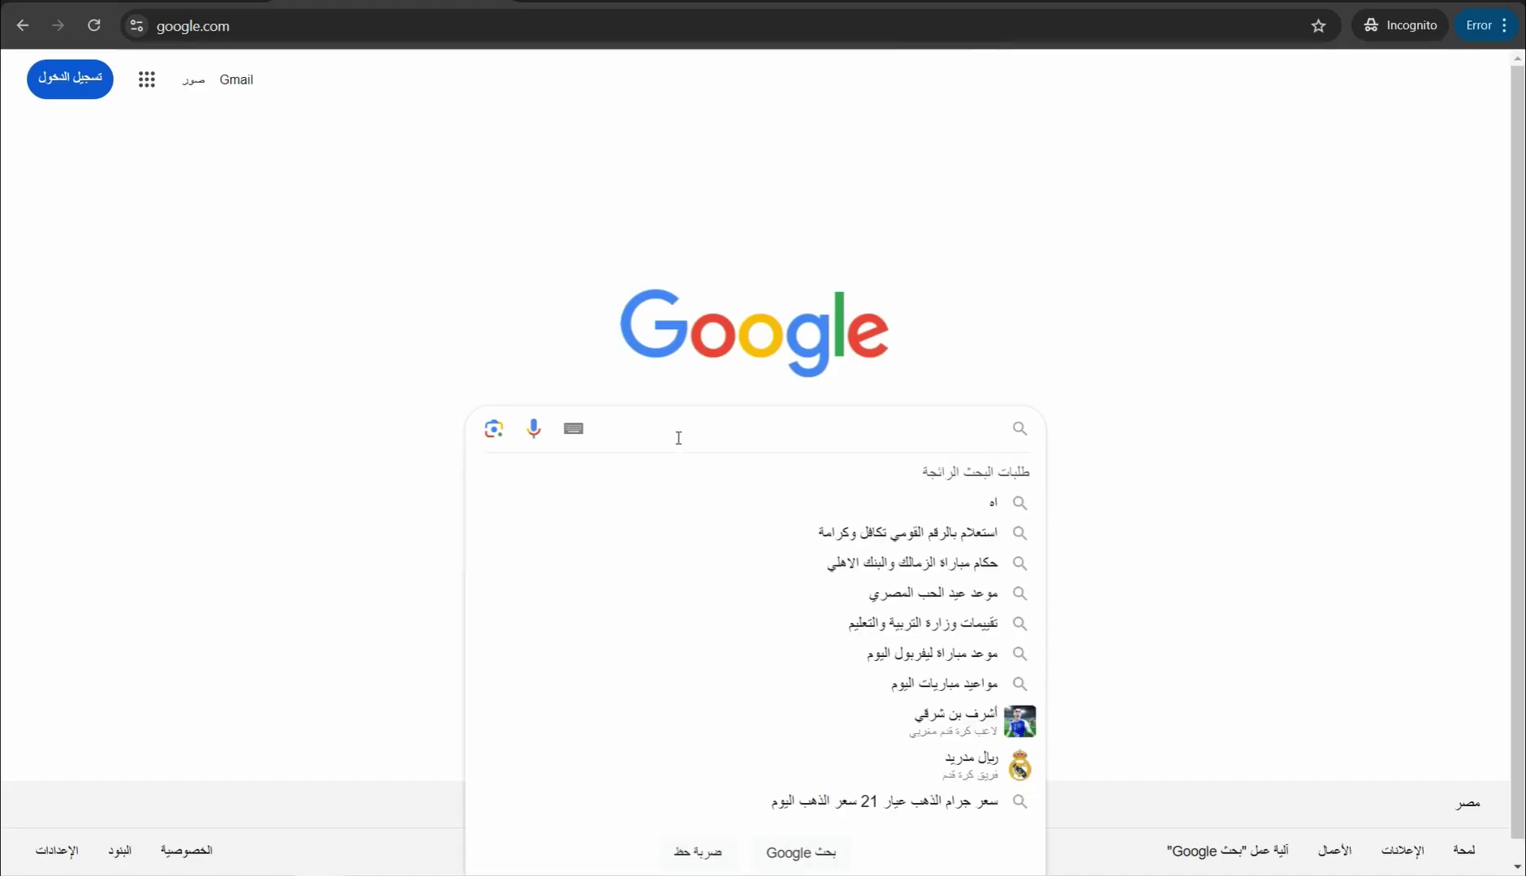
pyautogui.write('motivational design')
pyautogui.press('Return')
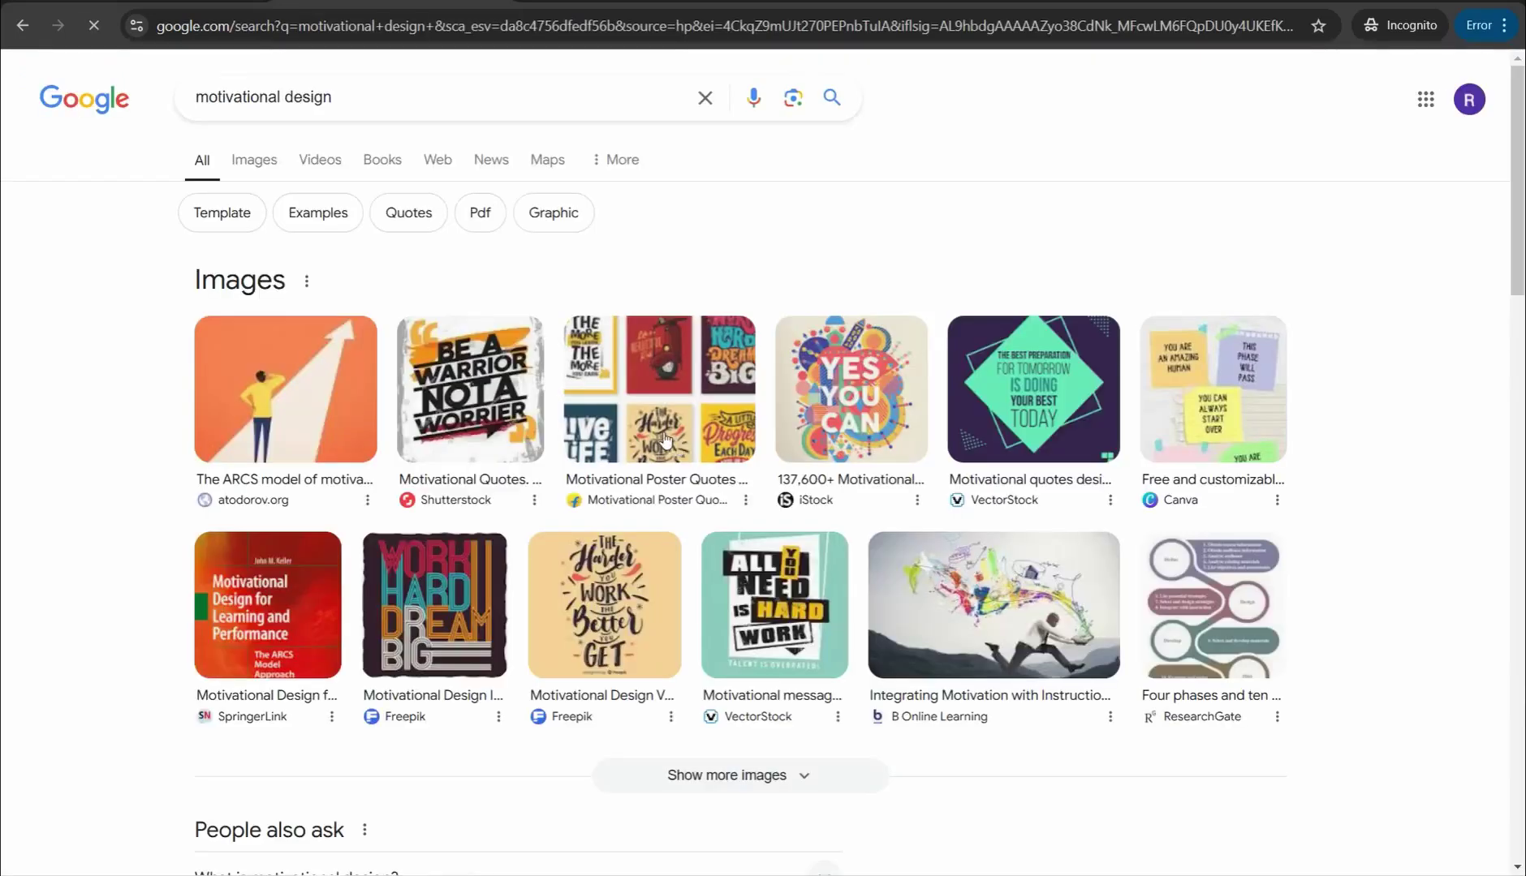
pyautogui.click(262, 167)
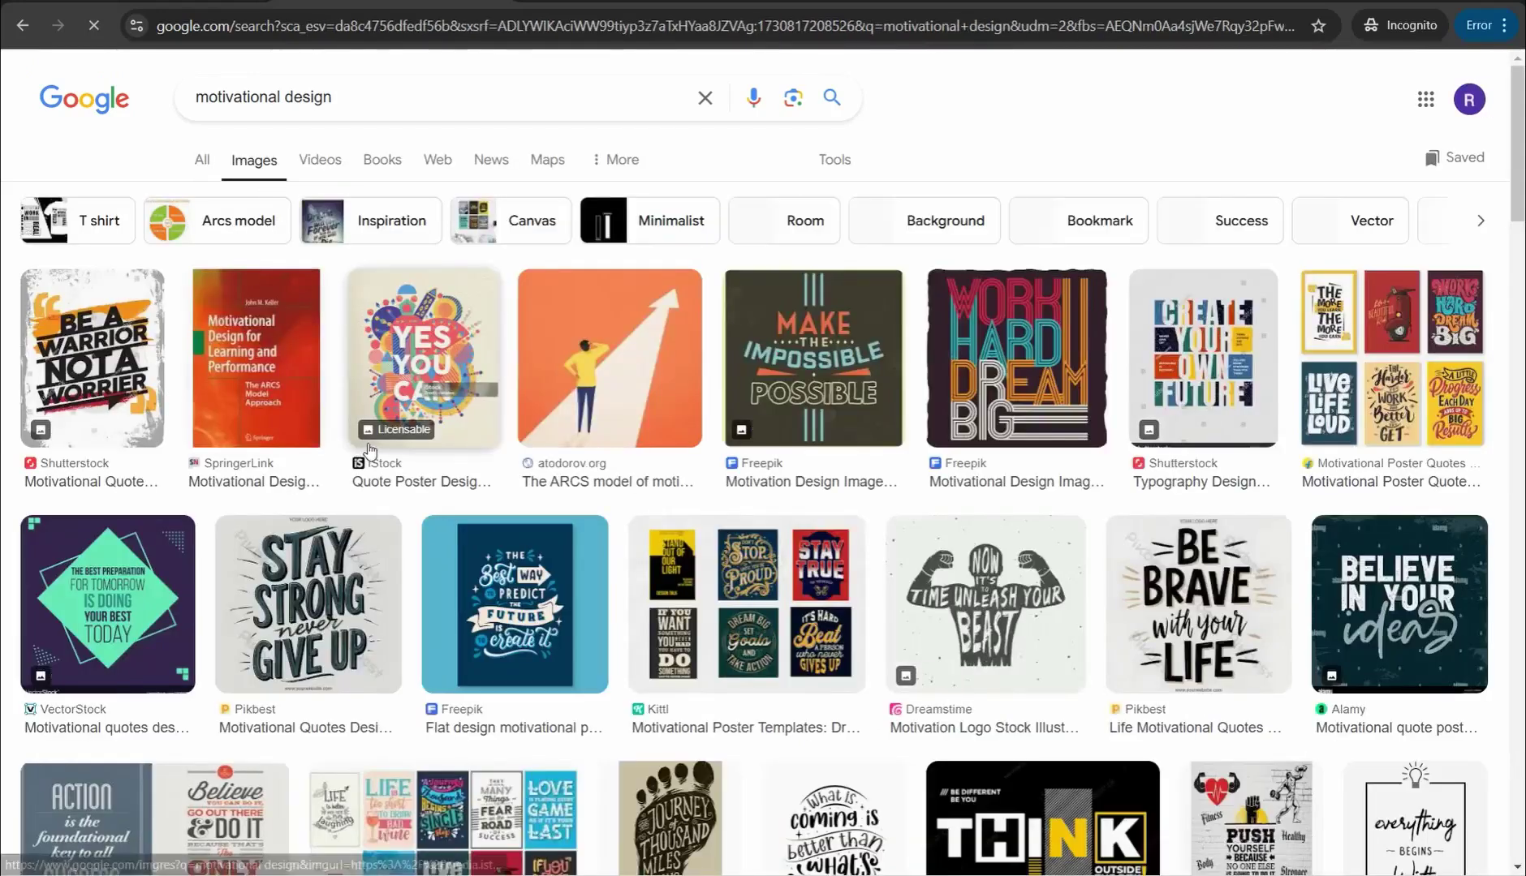
pyautogui.scroll(-1, 497, 483)
pyautogui.scroll(-4, 501, 485)
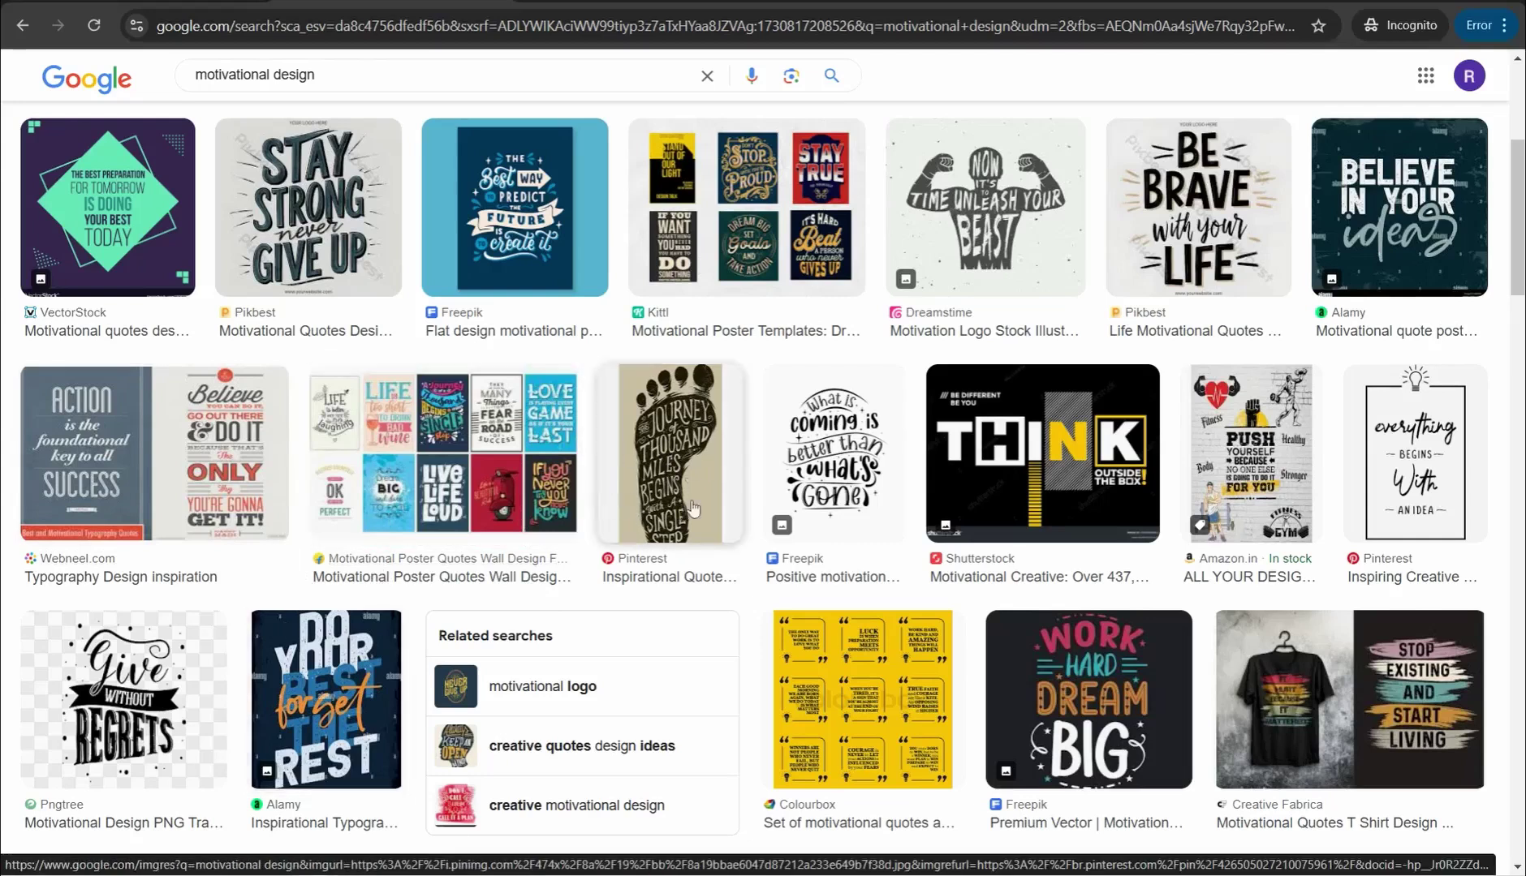
# - Save the Pinterest footprint quote poster to the computer as a JPG
pyautogui.click(674, 465)
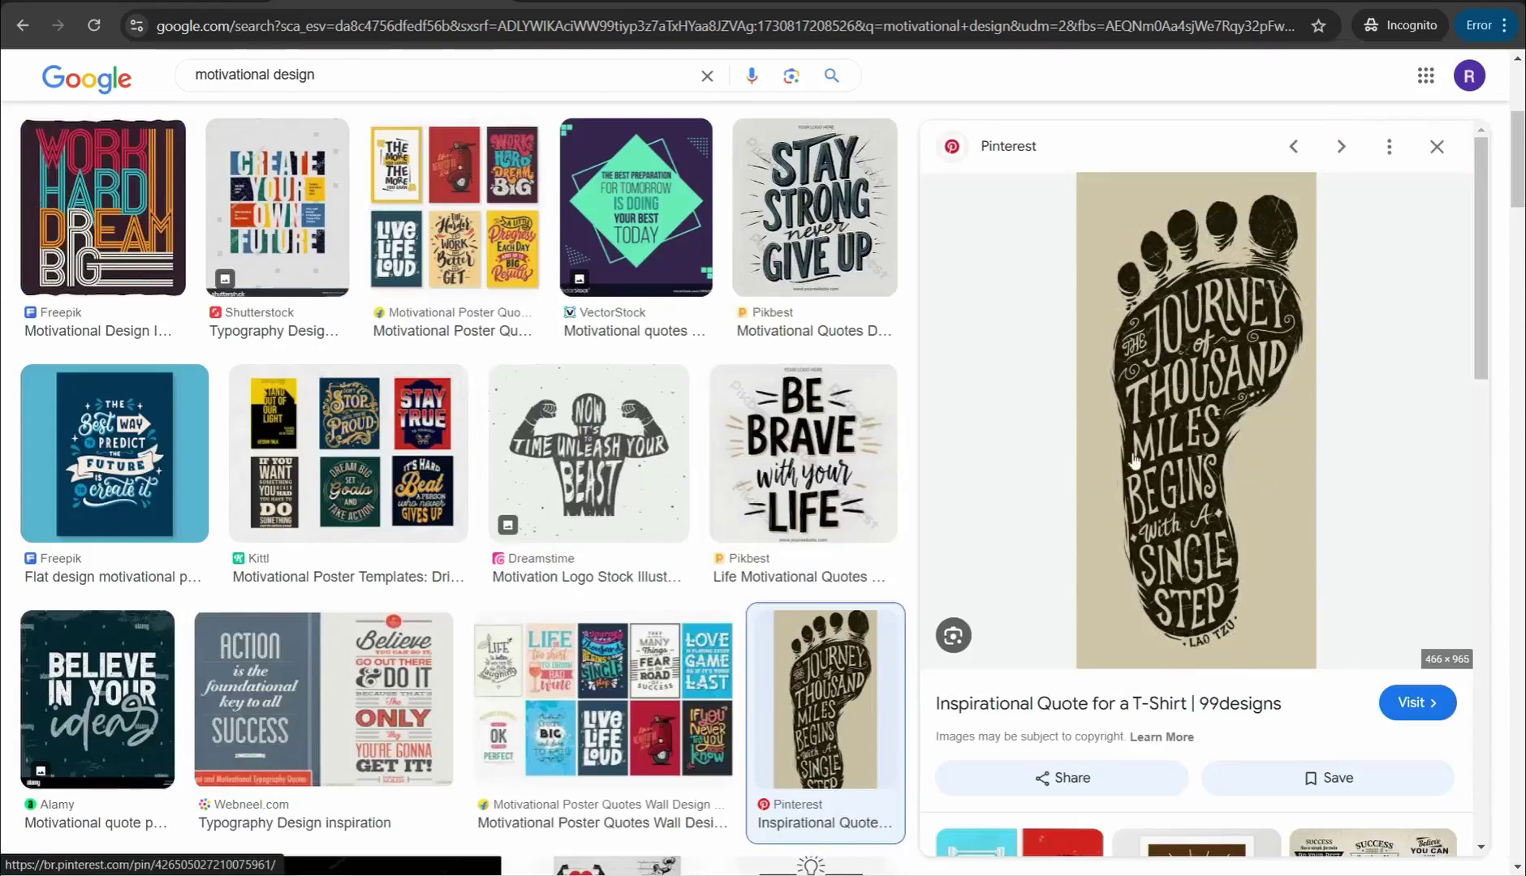
pyautogui.rightClick(1201, 427)
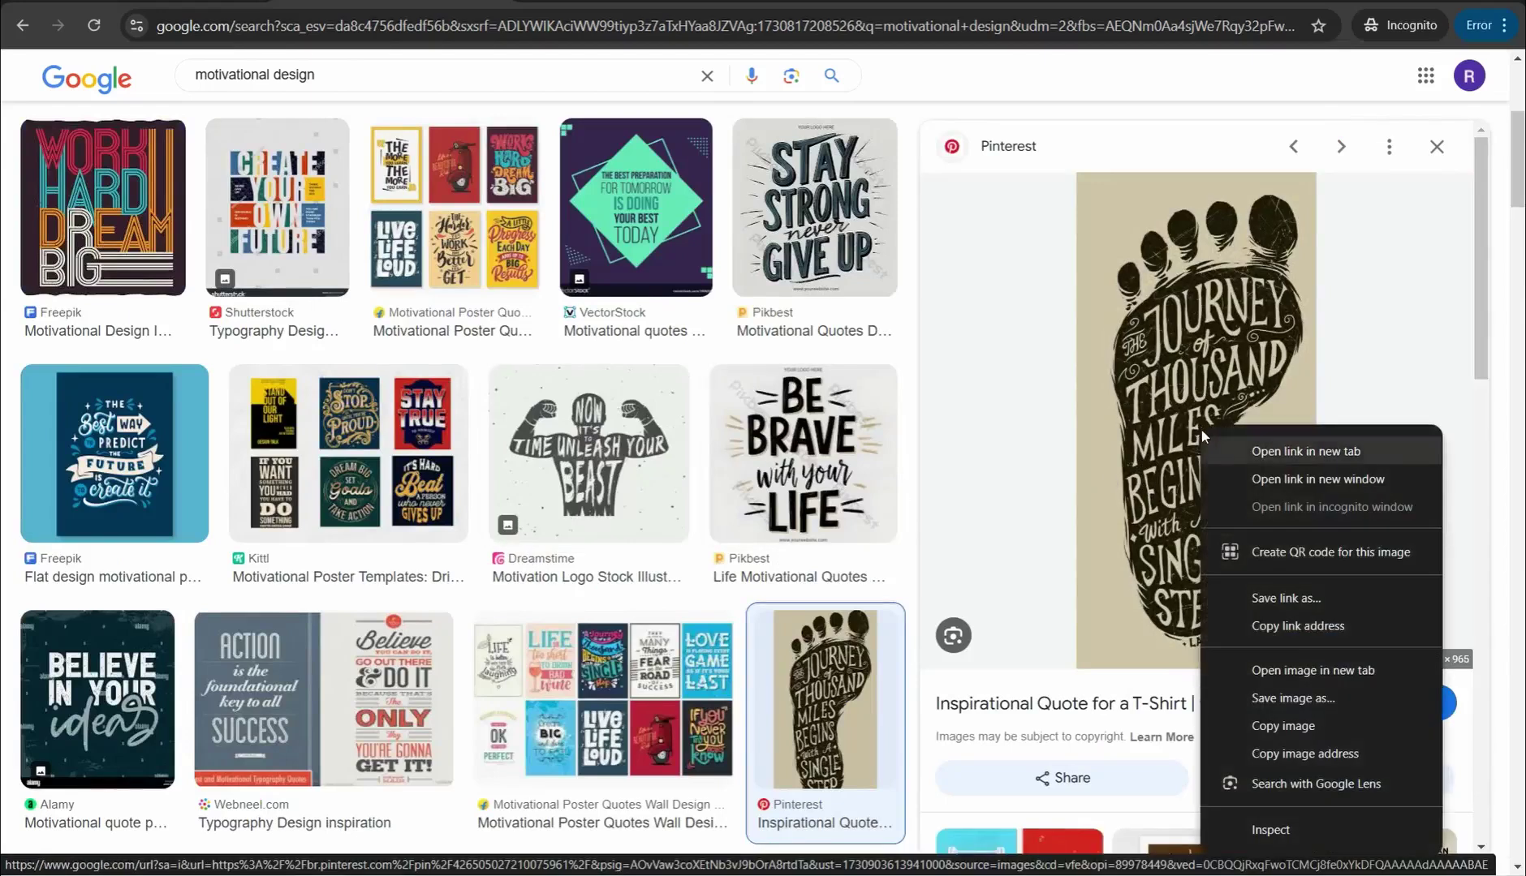
pyautogui.click(1280, 699)
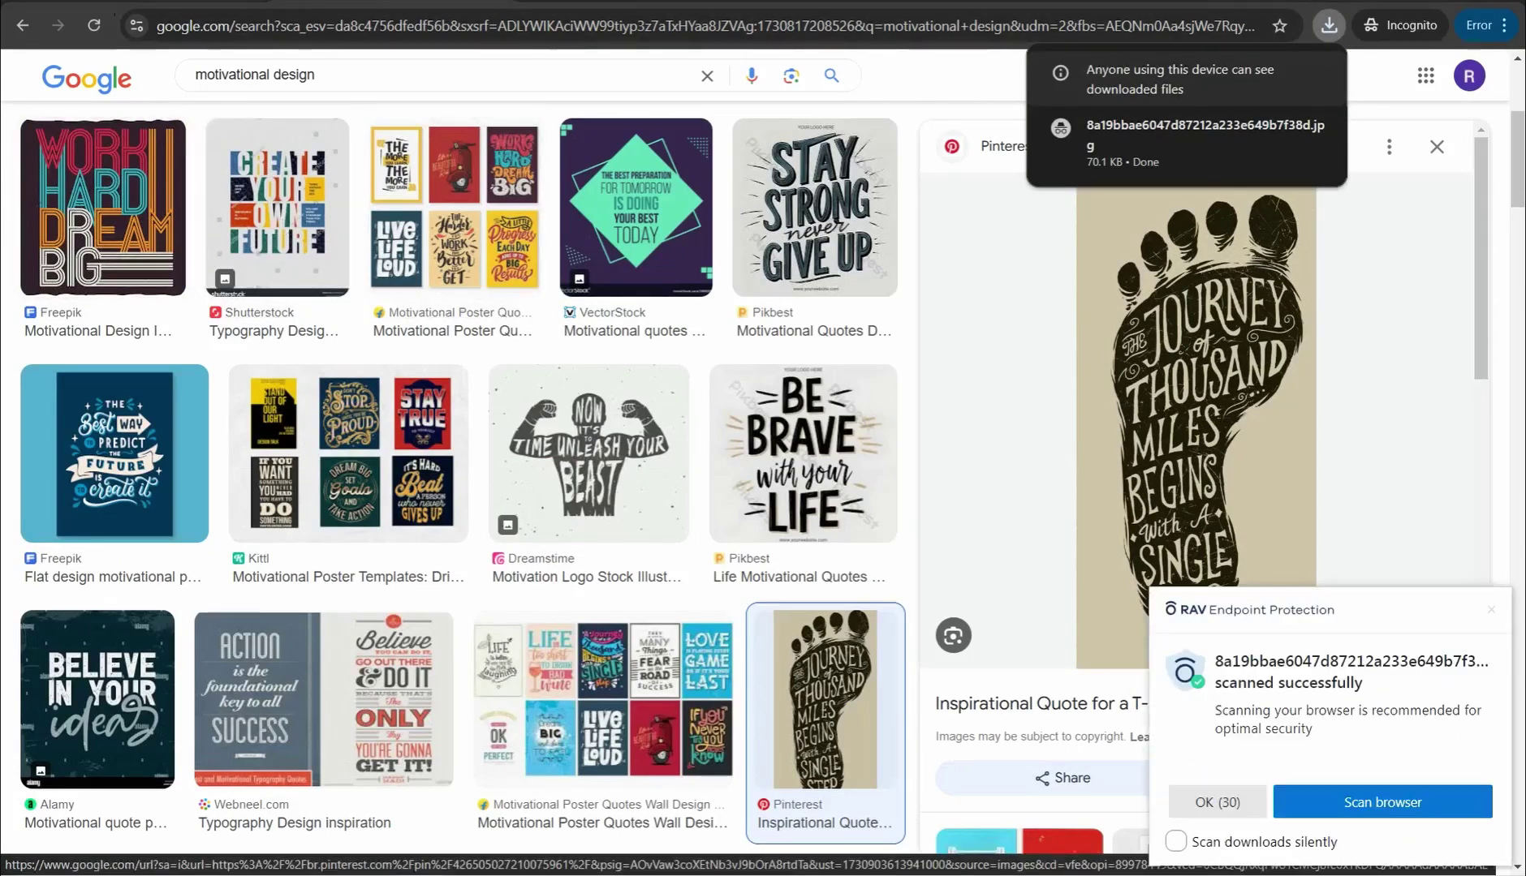
pyautogui.hotkey('ctrl', 'Tab')
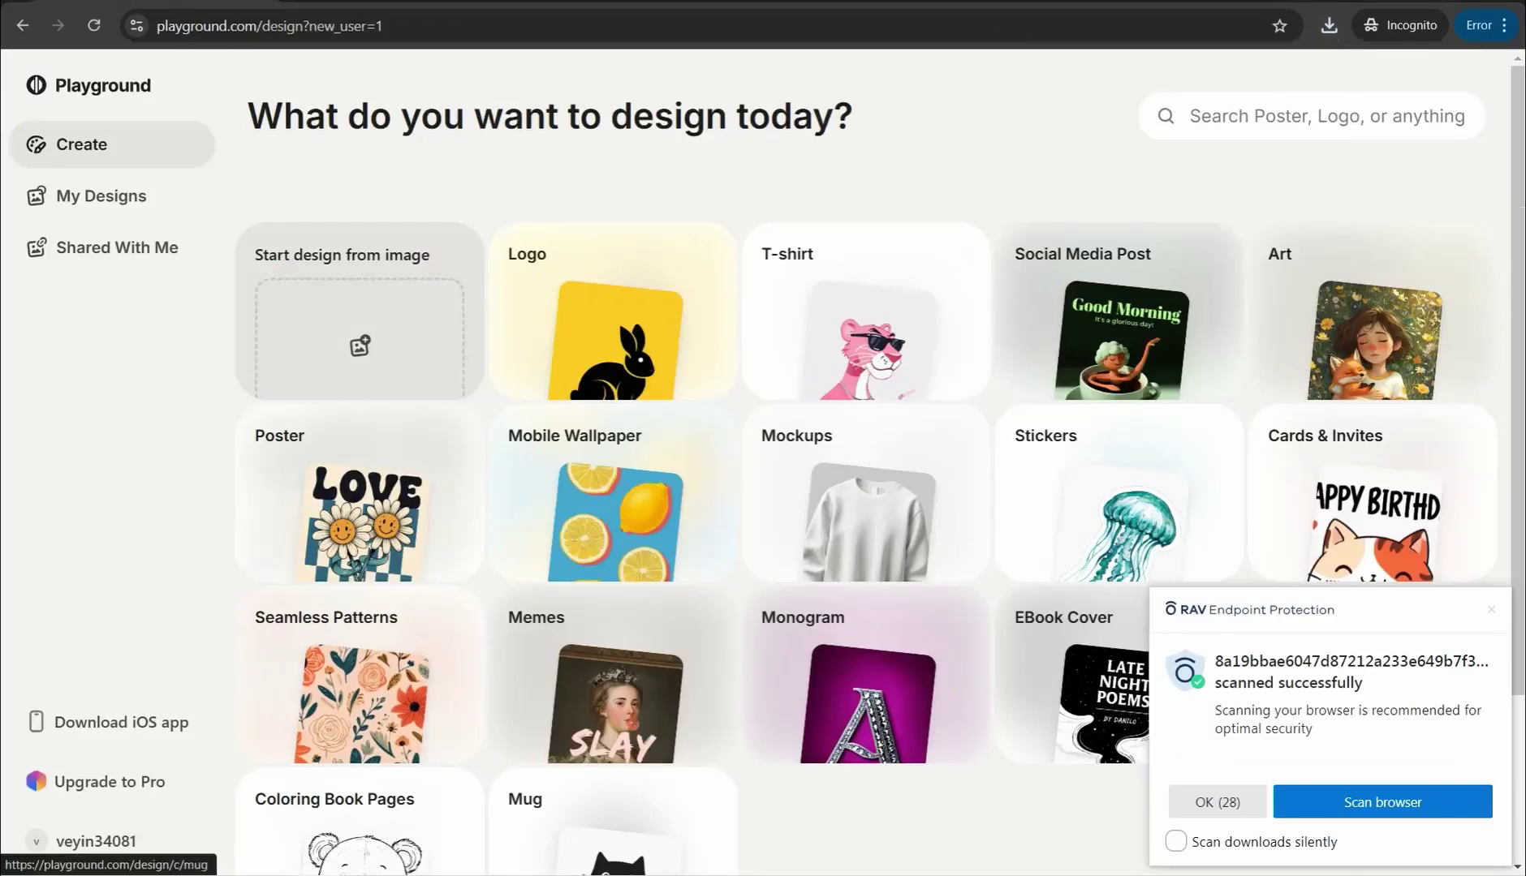
# - Start a Playground design from the downloaded footprint JPG, then switch to ChatGPT
pyautogui.click(1205, 803)
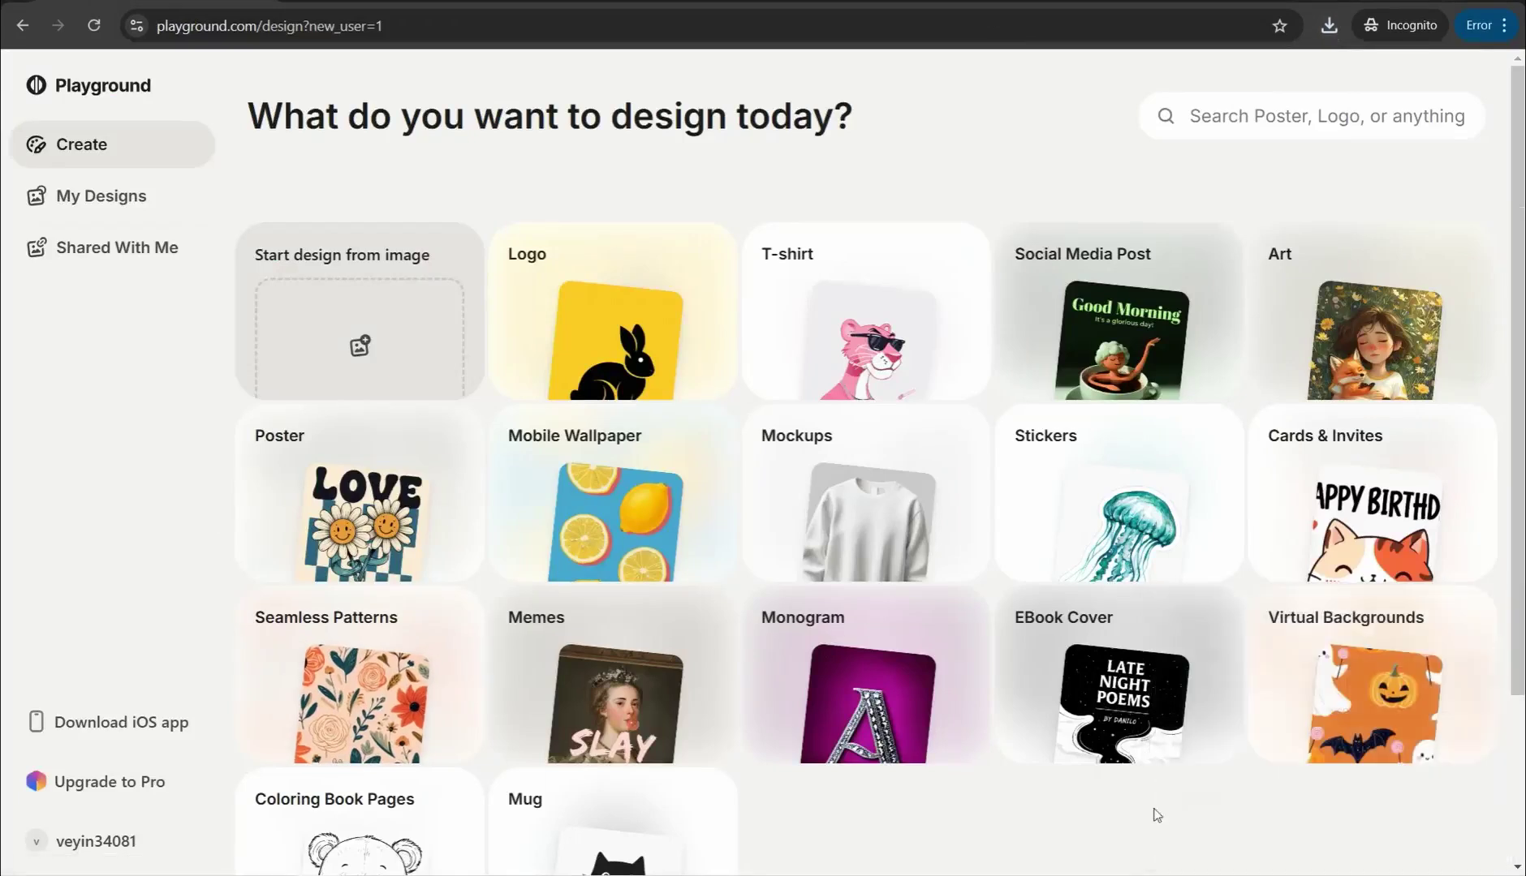
pyautogui.click(333, 326)
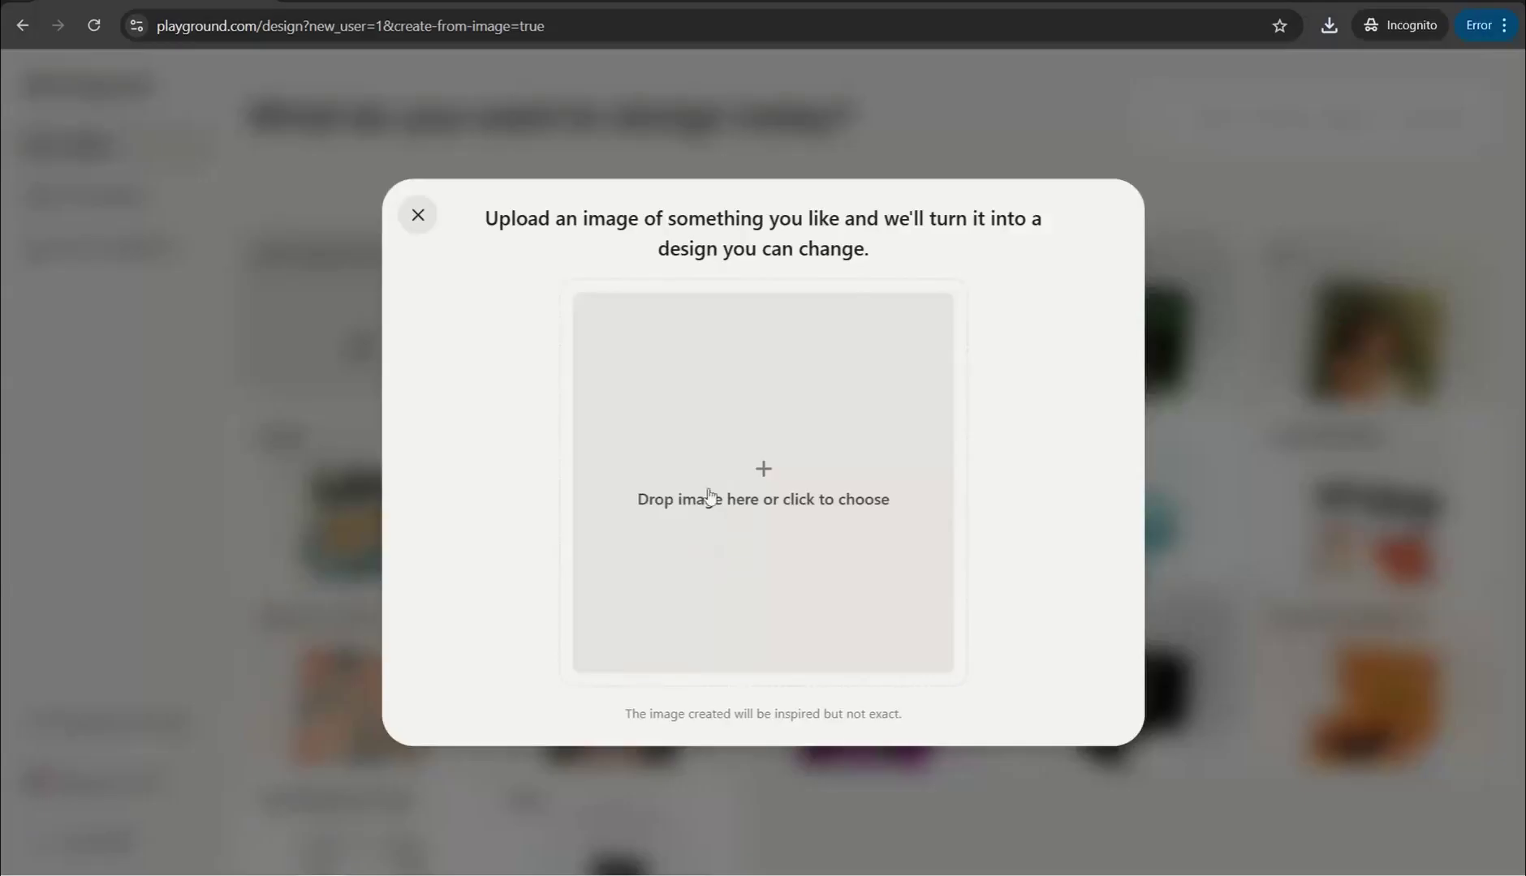
pyautogui.click(1326, 841)
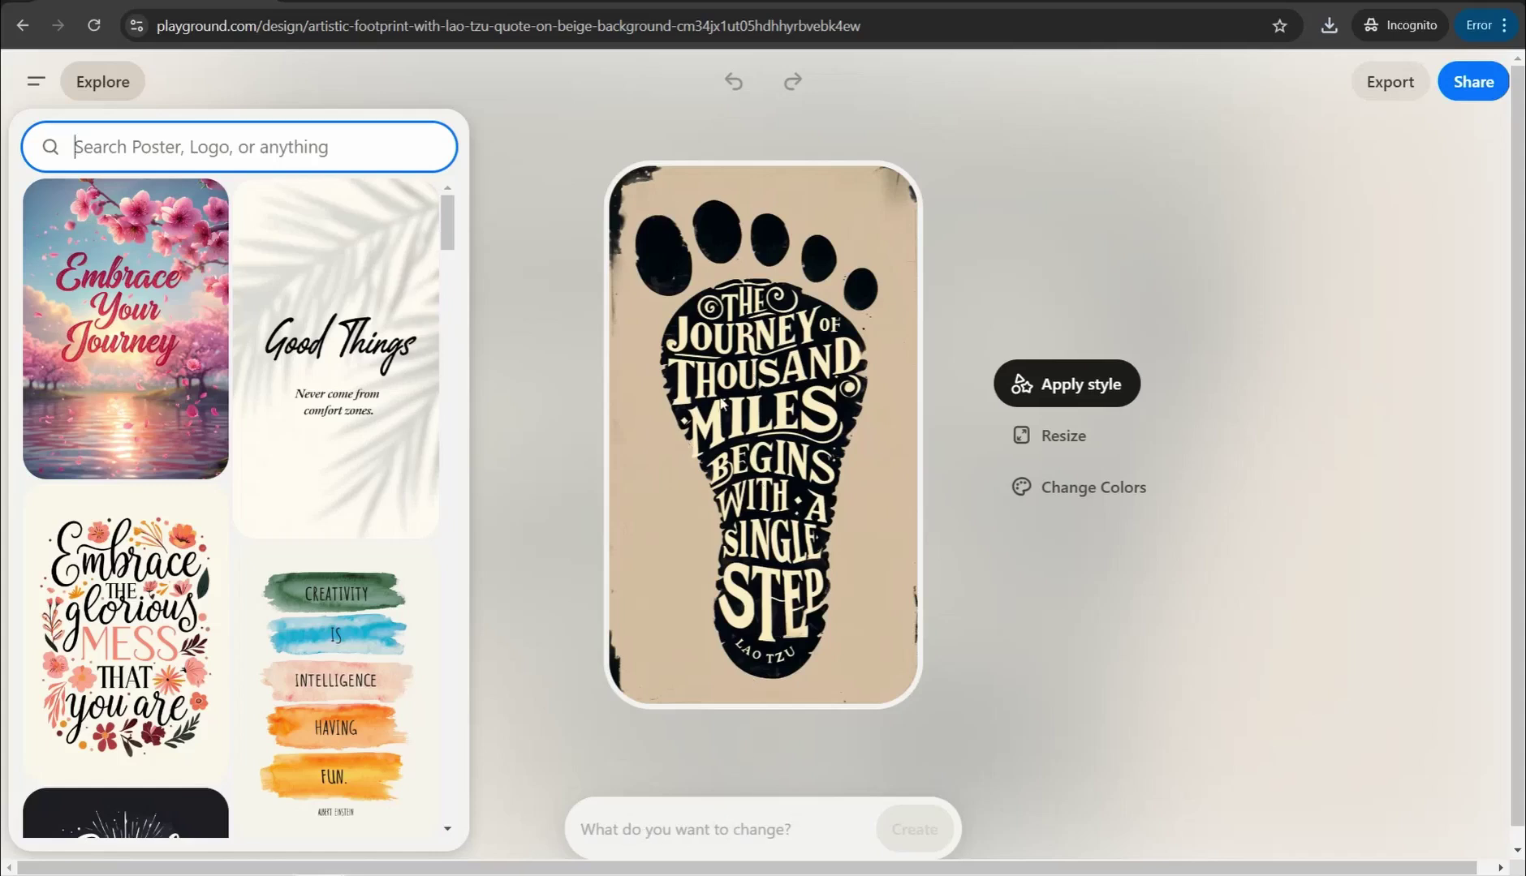
pyautogui.click(678, 835)
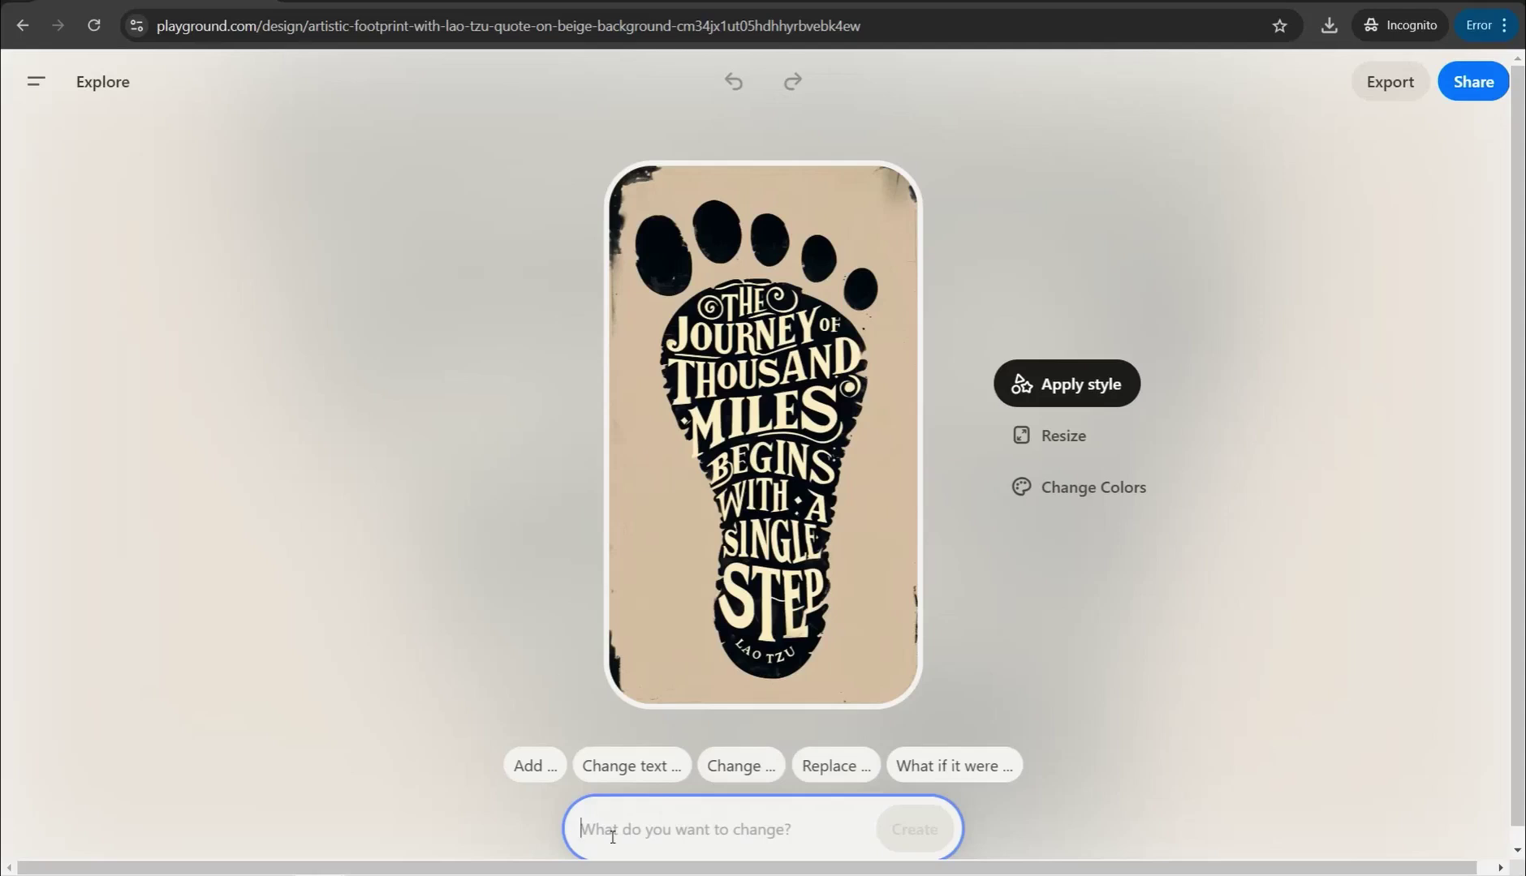
pyautogui.click(568, 3)
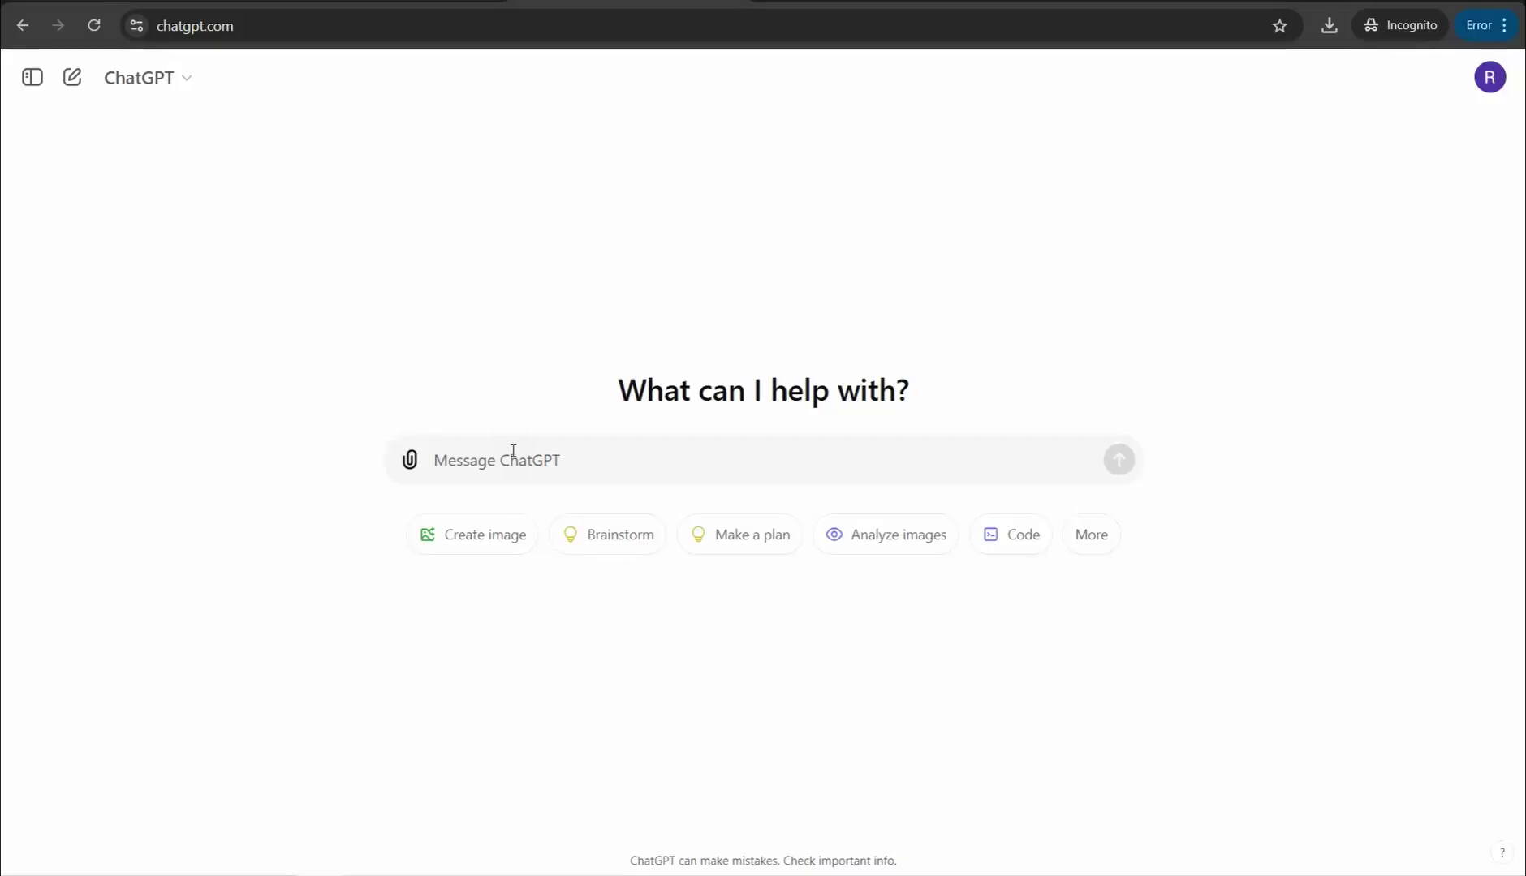
# - Ask ChatGPT for short motivational quotes and copy 'Every day is a fresh start. Embrace it'
pyautogui.write('give me')
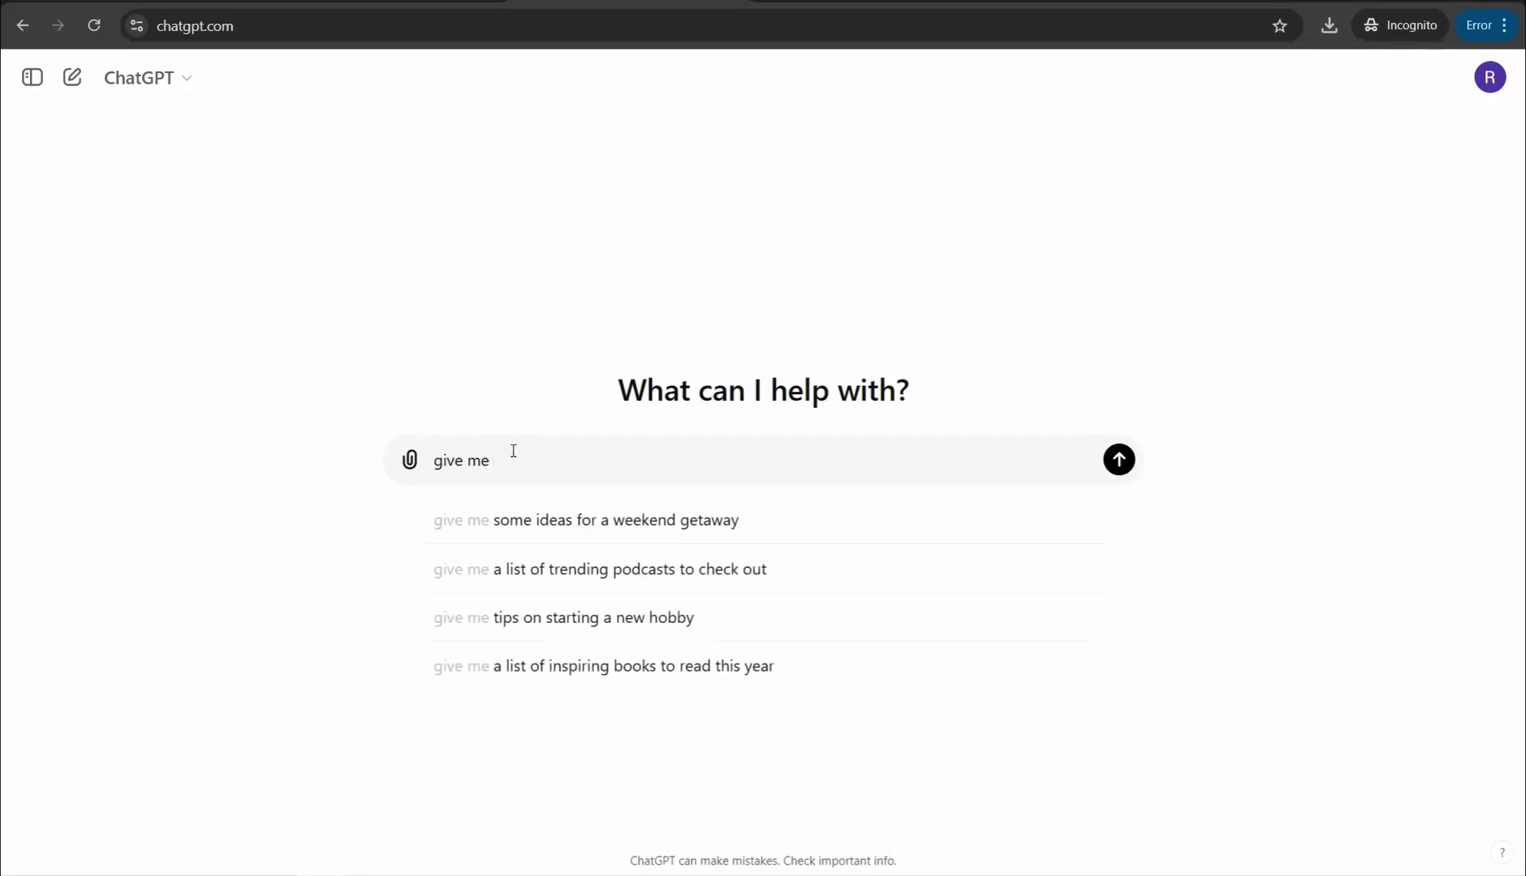
pyautogui.write(' short motivational ')
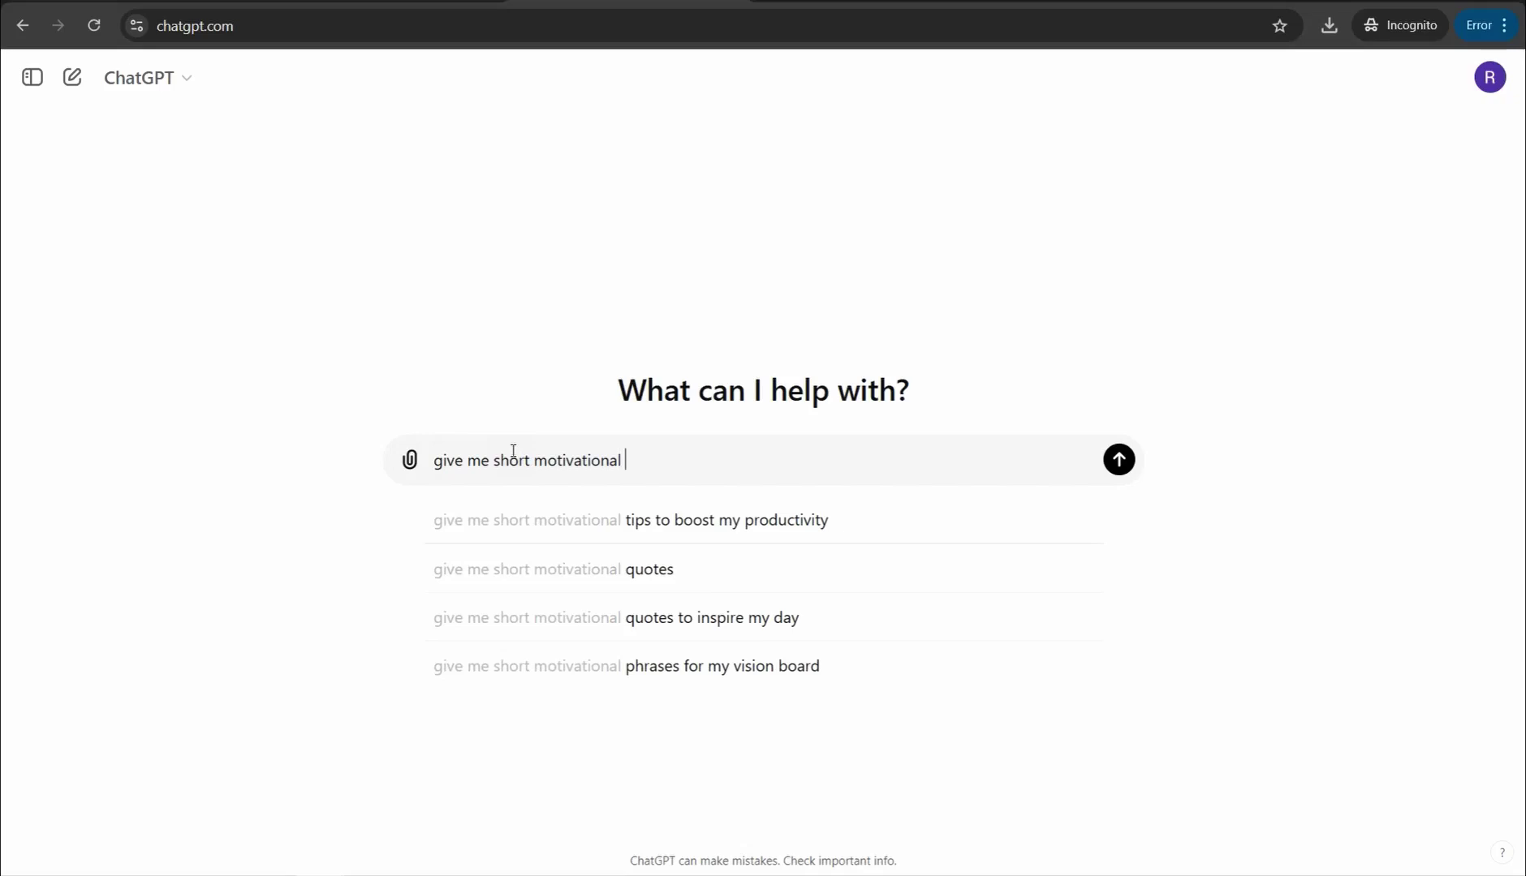
pyautogui.write('quotes')
pyautogui.press('Return')
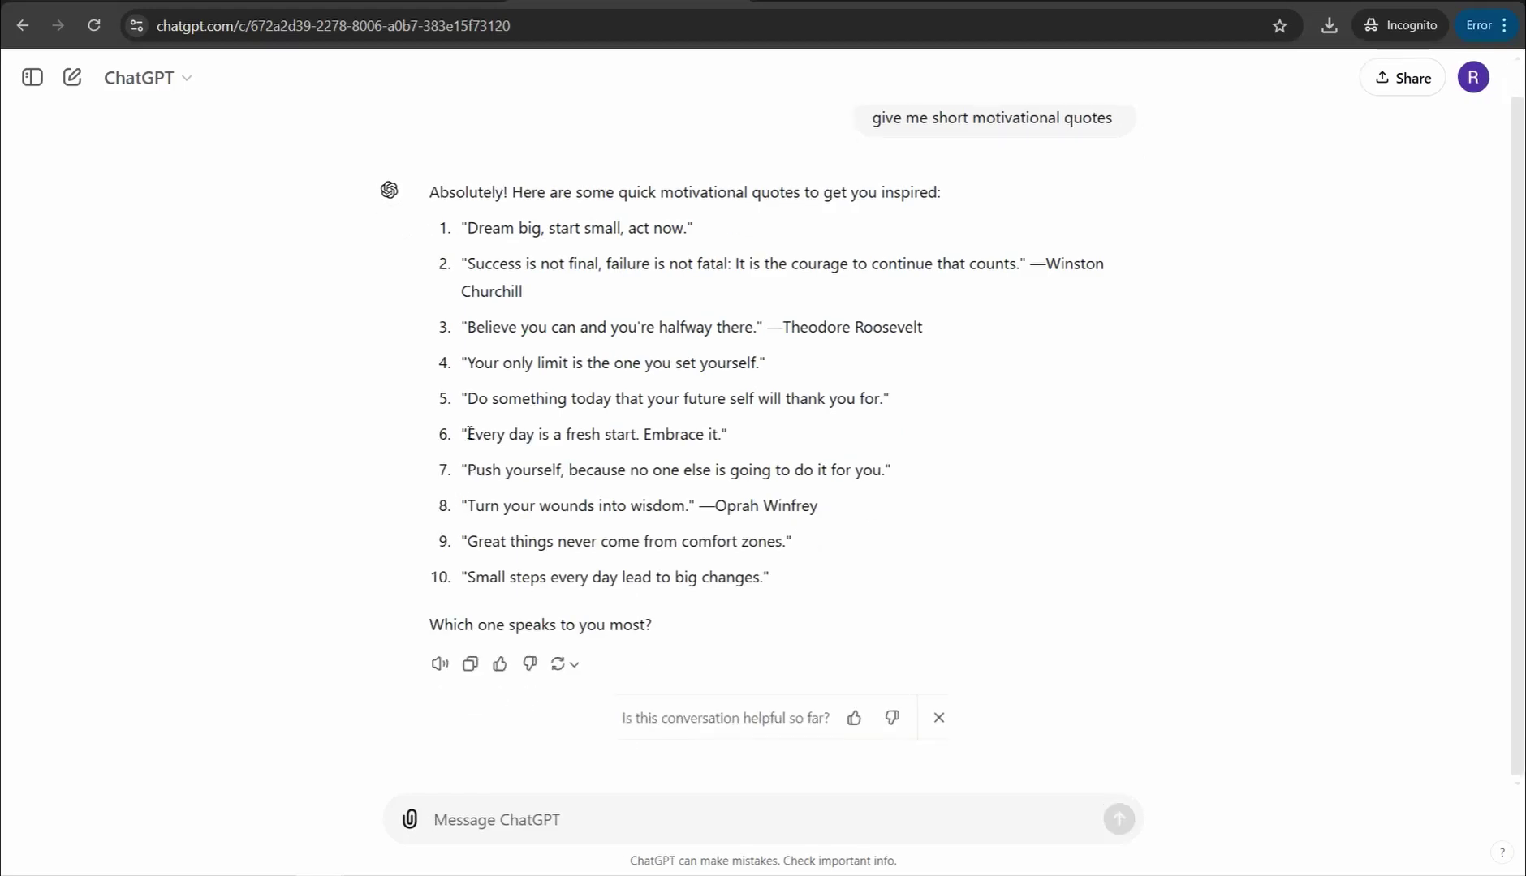
pyautogui.moveTo(469, 430); pyautogui.dragTo(716, 434)
pyautogui.rightClick(710, 438)
pyautogui.click(778, 472)
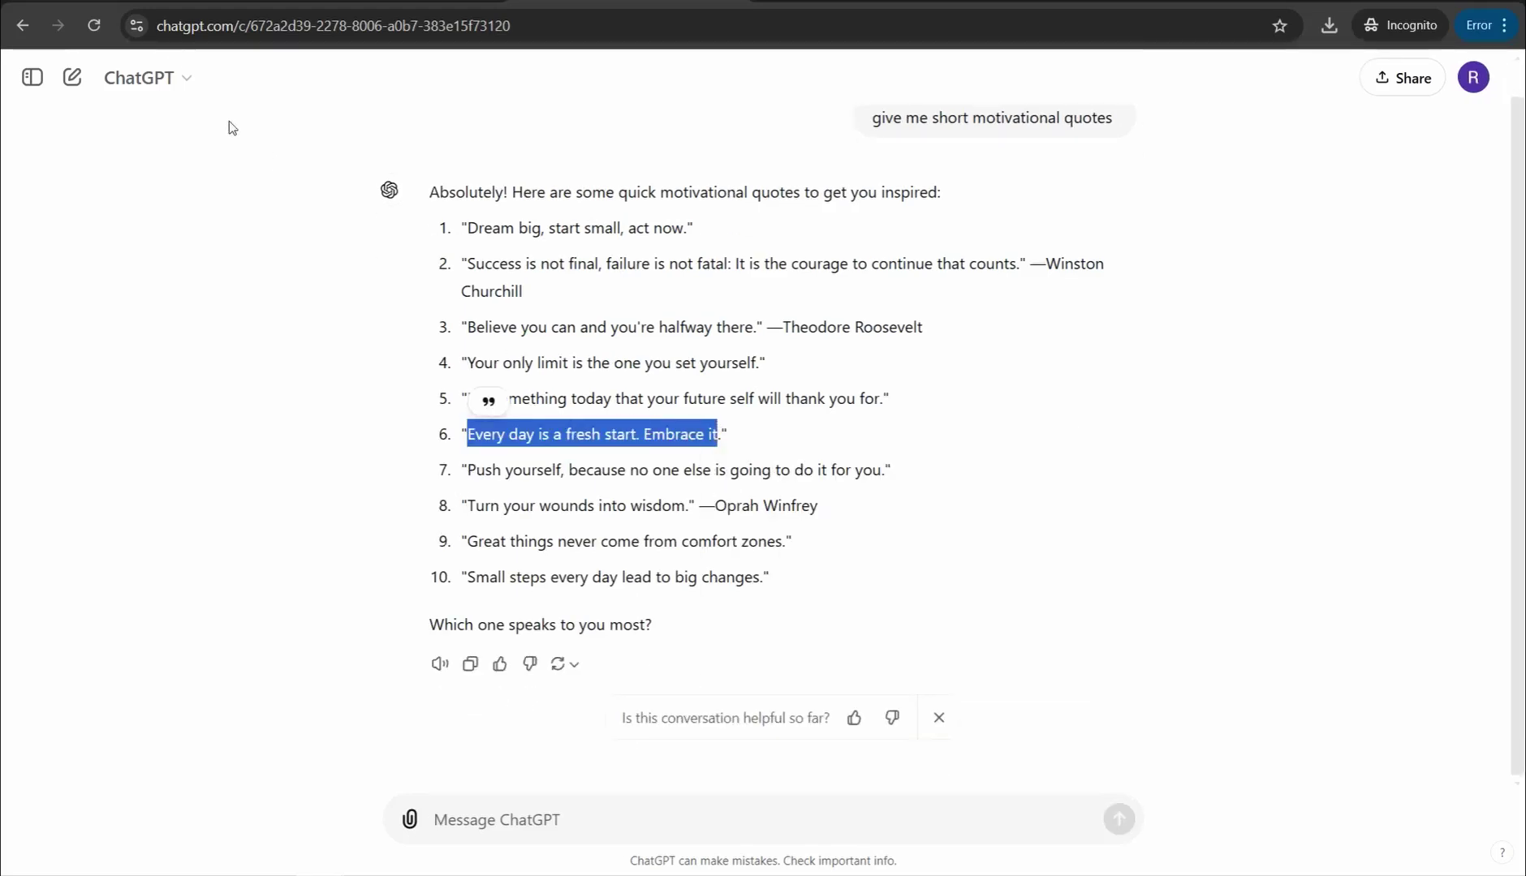
pyautogui.hotkey('ctrl', 'Tab')
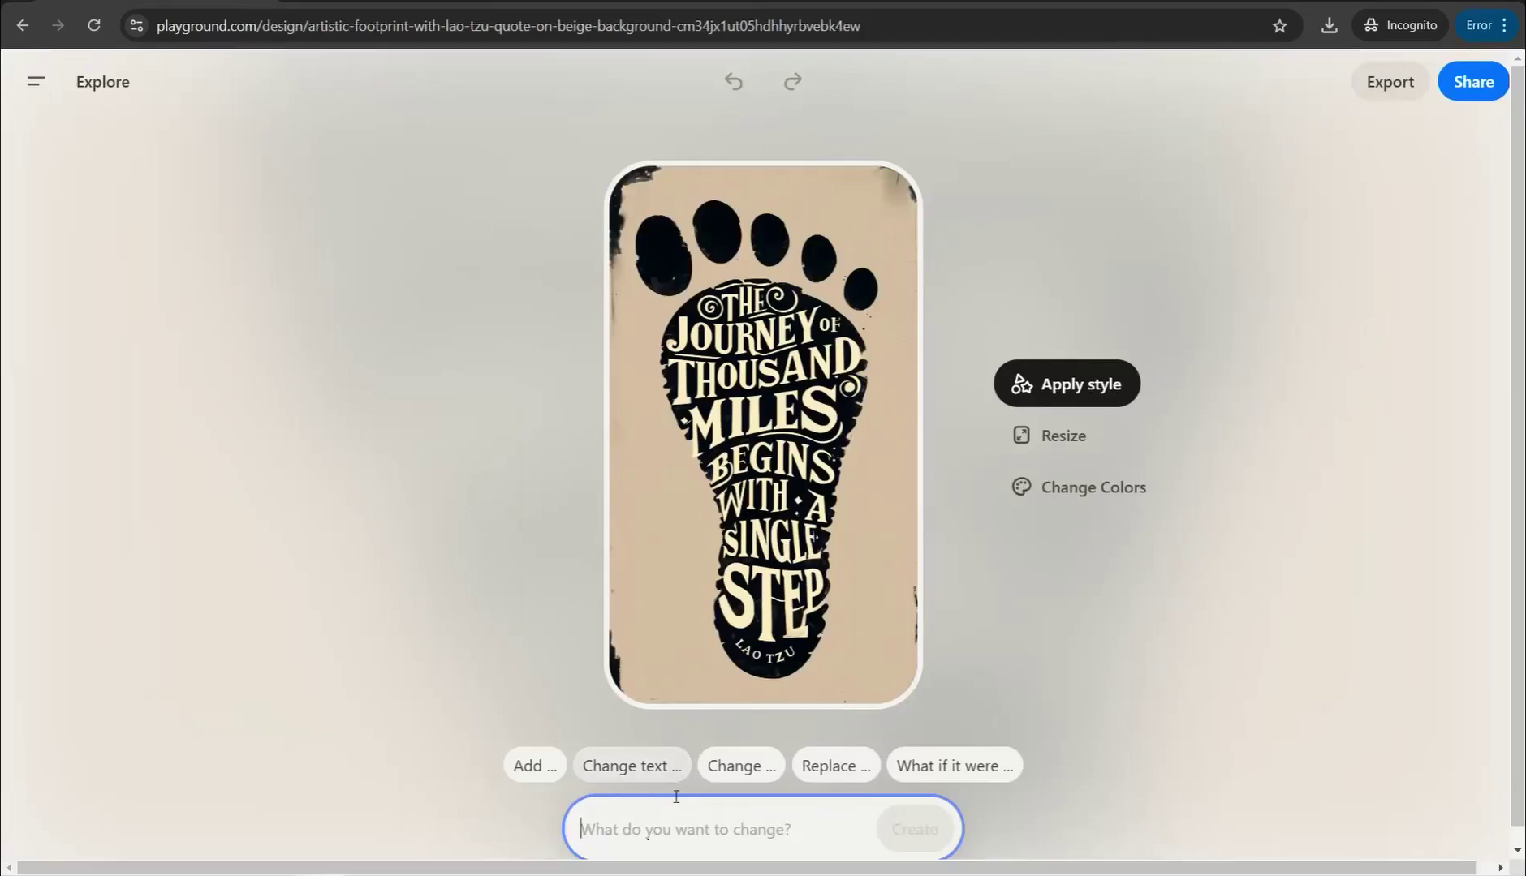
# - Regenerate the footprint poster with the pasted quote 'Every day is a fresh start. Embrace it'
pyautogui.click(630, 767)
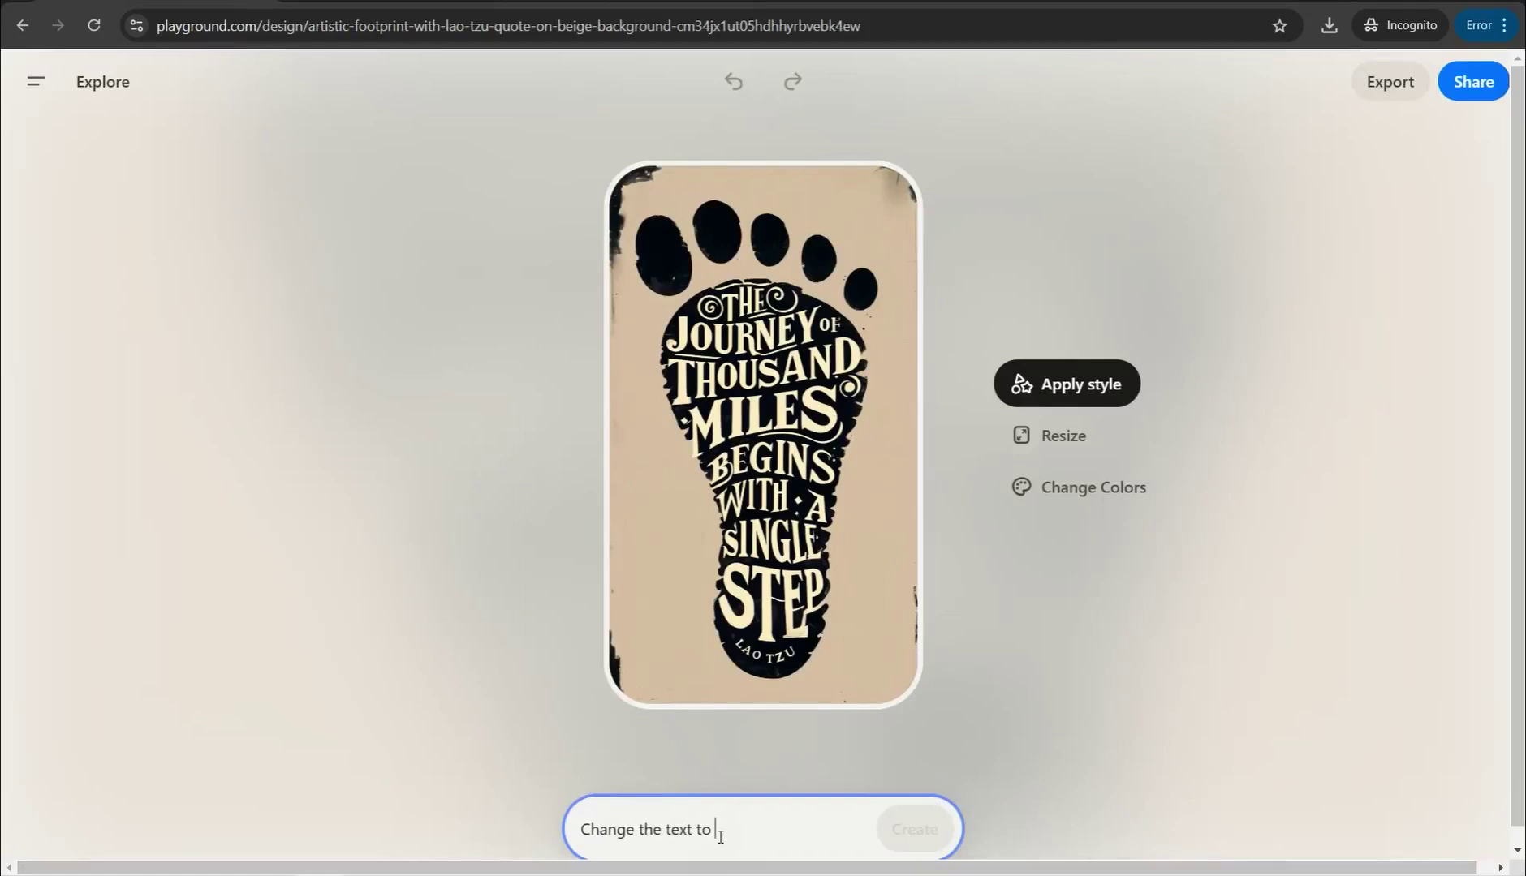
pyautogui.hotkey('ctrl', 'v')
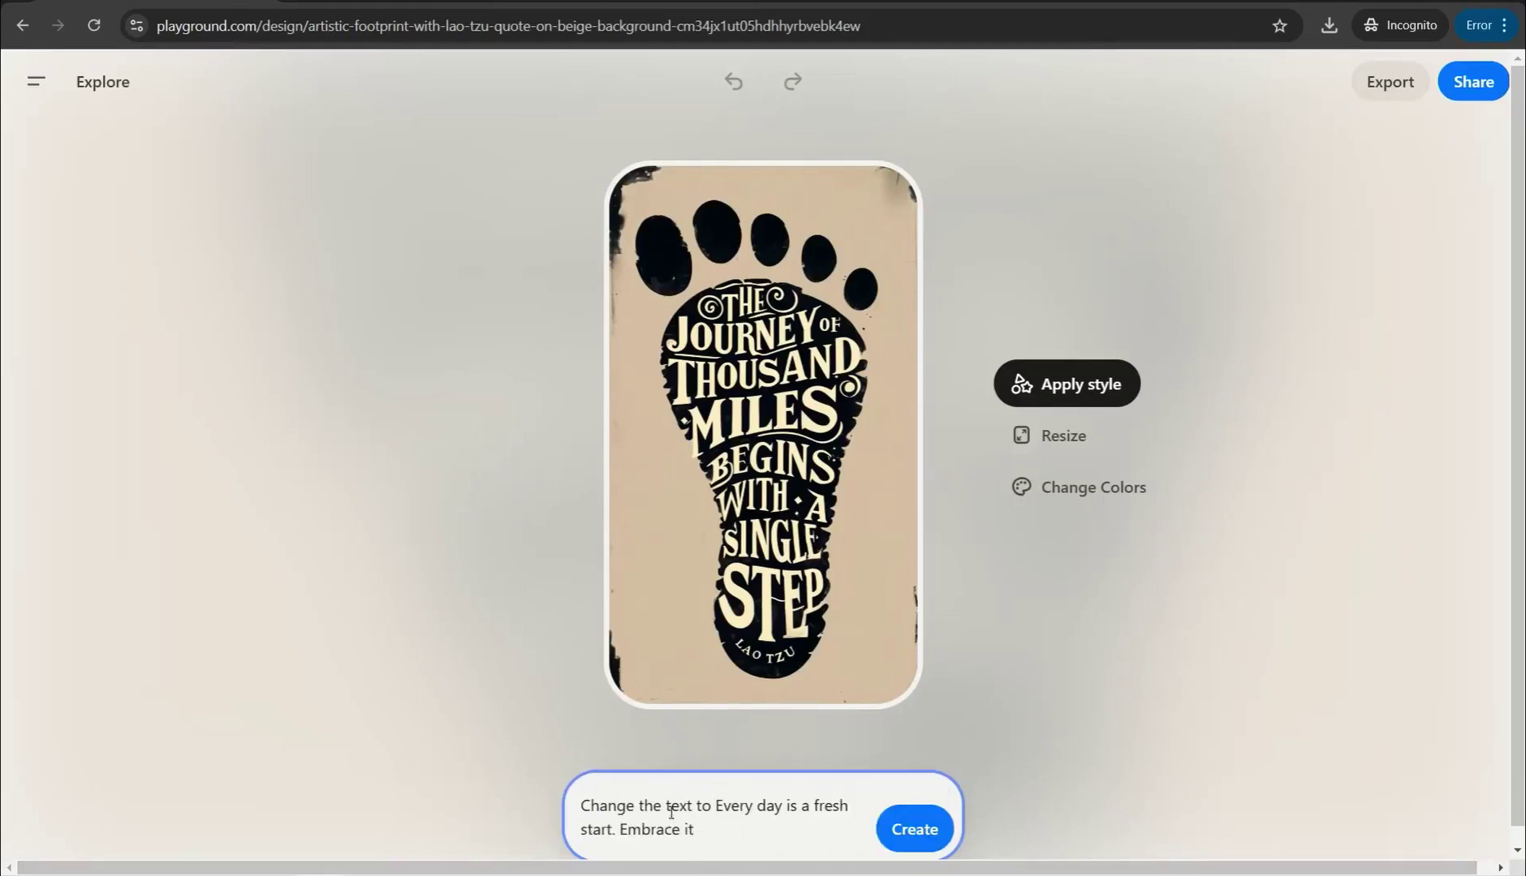
pyautogui.click(913, 830)
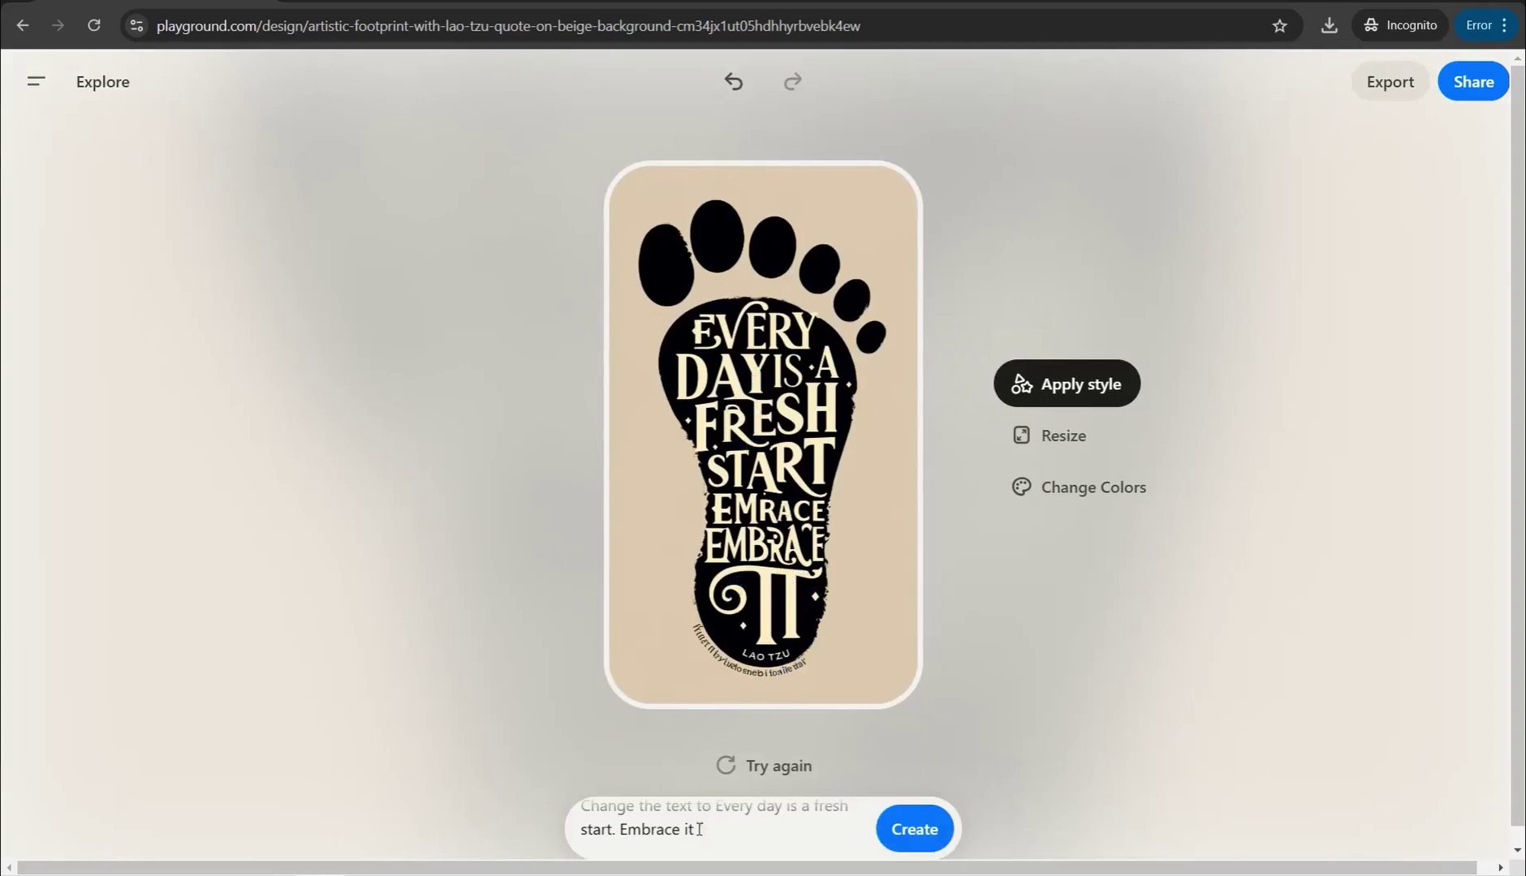
pyautogui.scroll(-1, 714, 827)
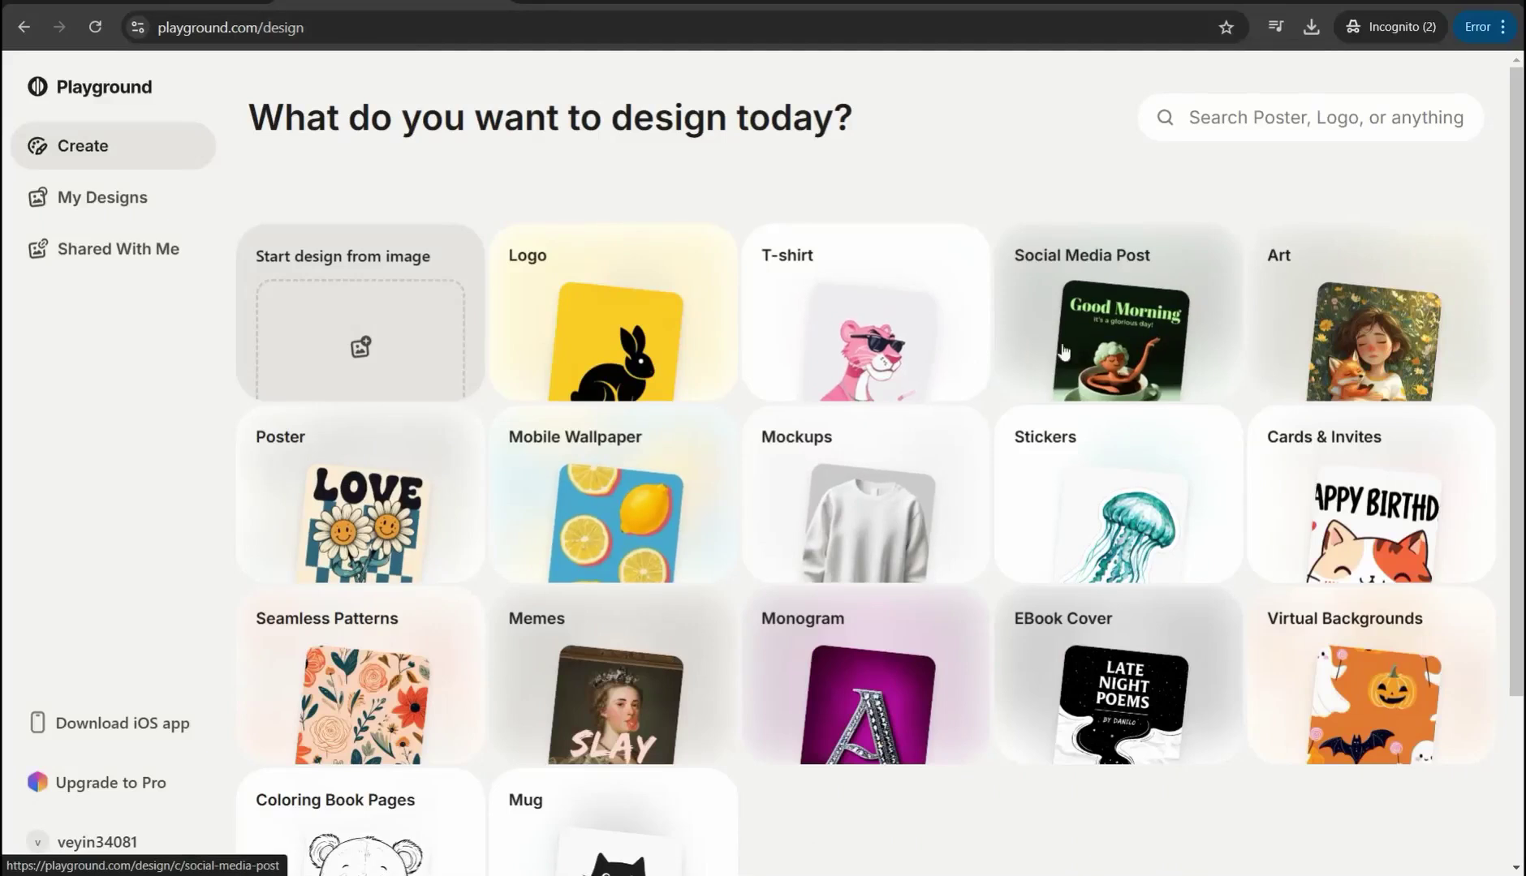
# - Open the Good Morning rooster template from the Social Media Post templates
pyautogui.click(1145, 320)
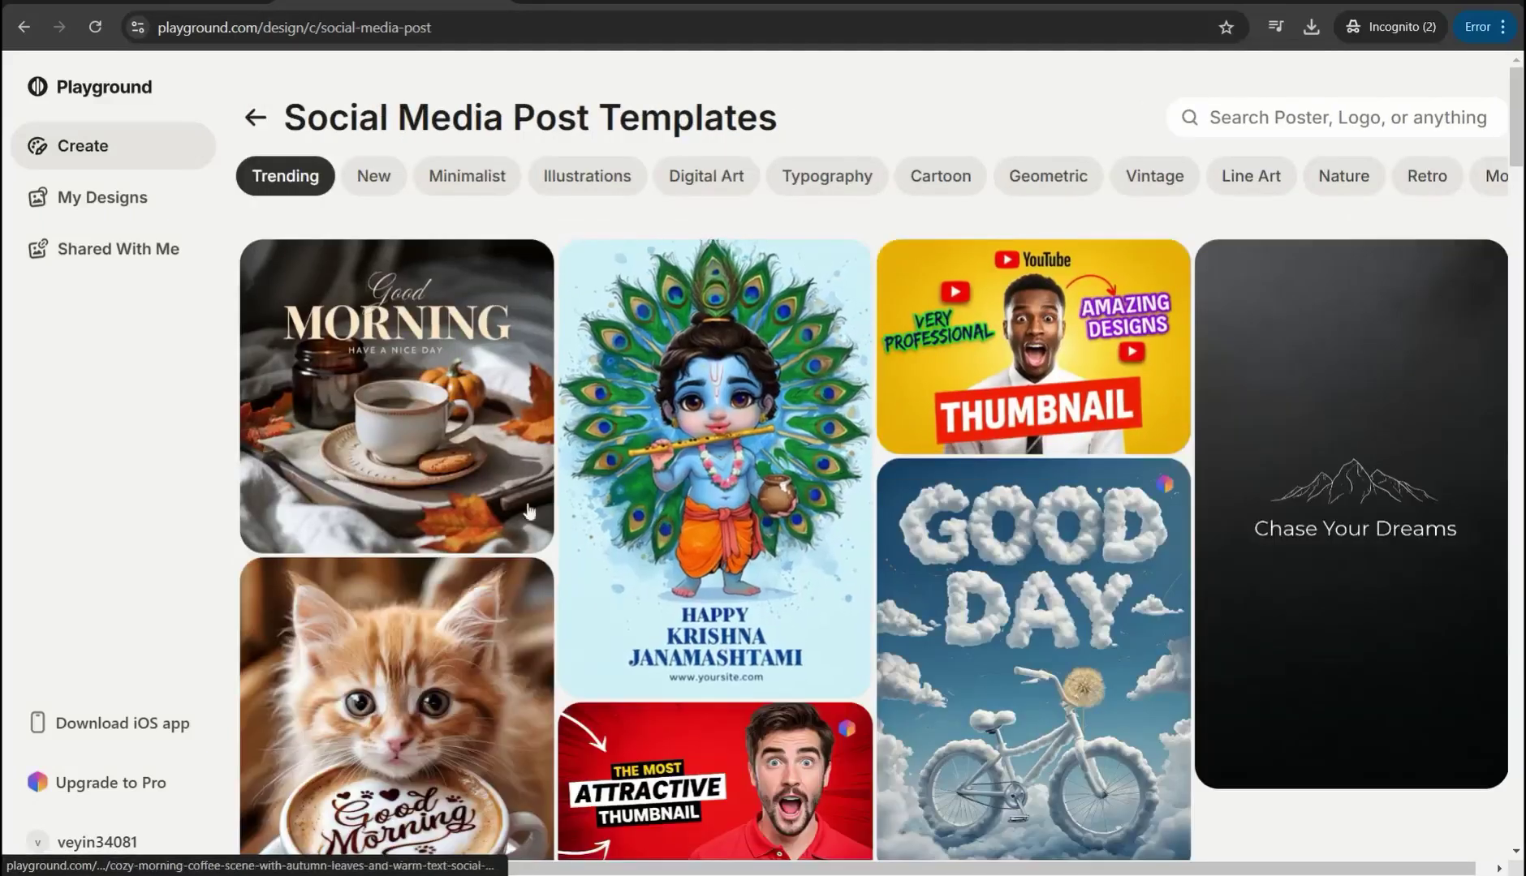
pyautogui.scroll(-3, 912, 347)
pyautogui.scroll(-14, 730, 406)
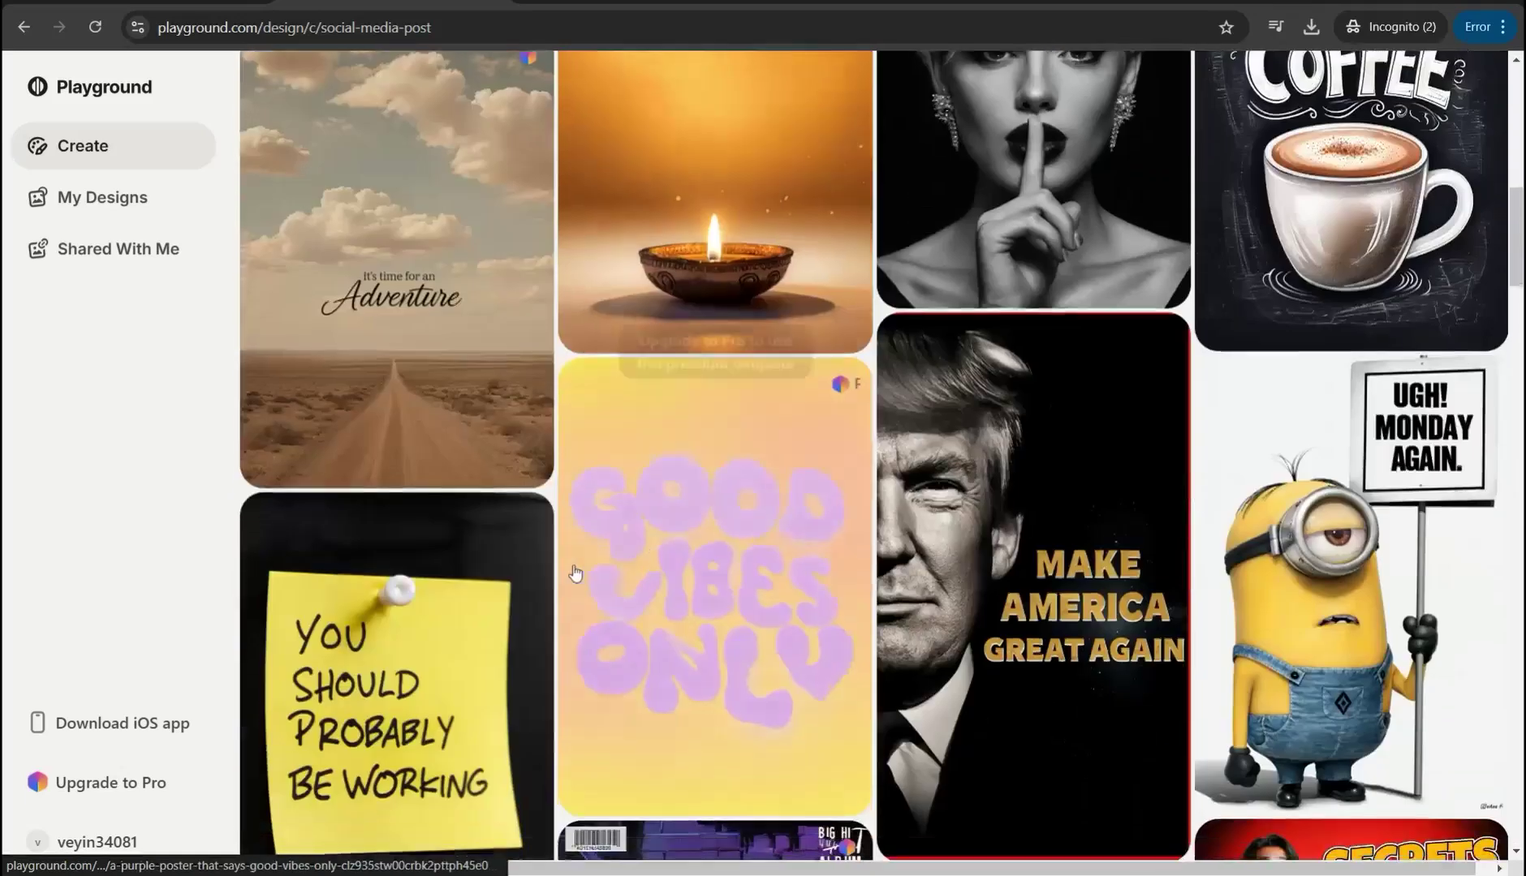
pyautogui.scroll(-7, 595, 586)
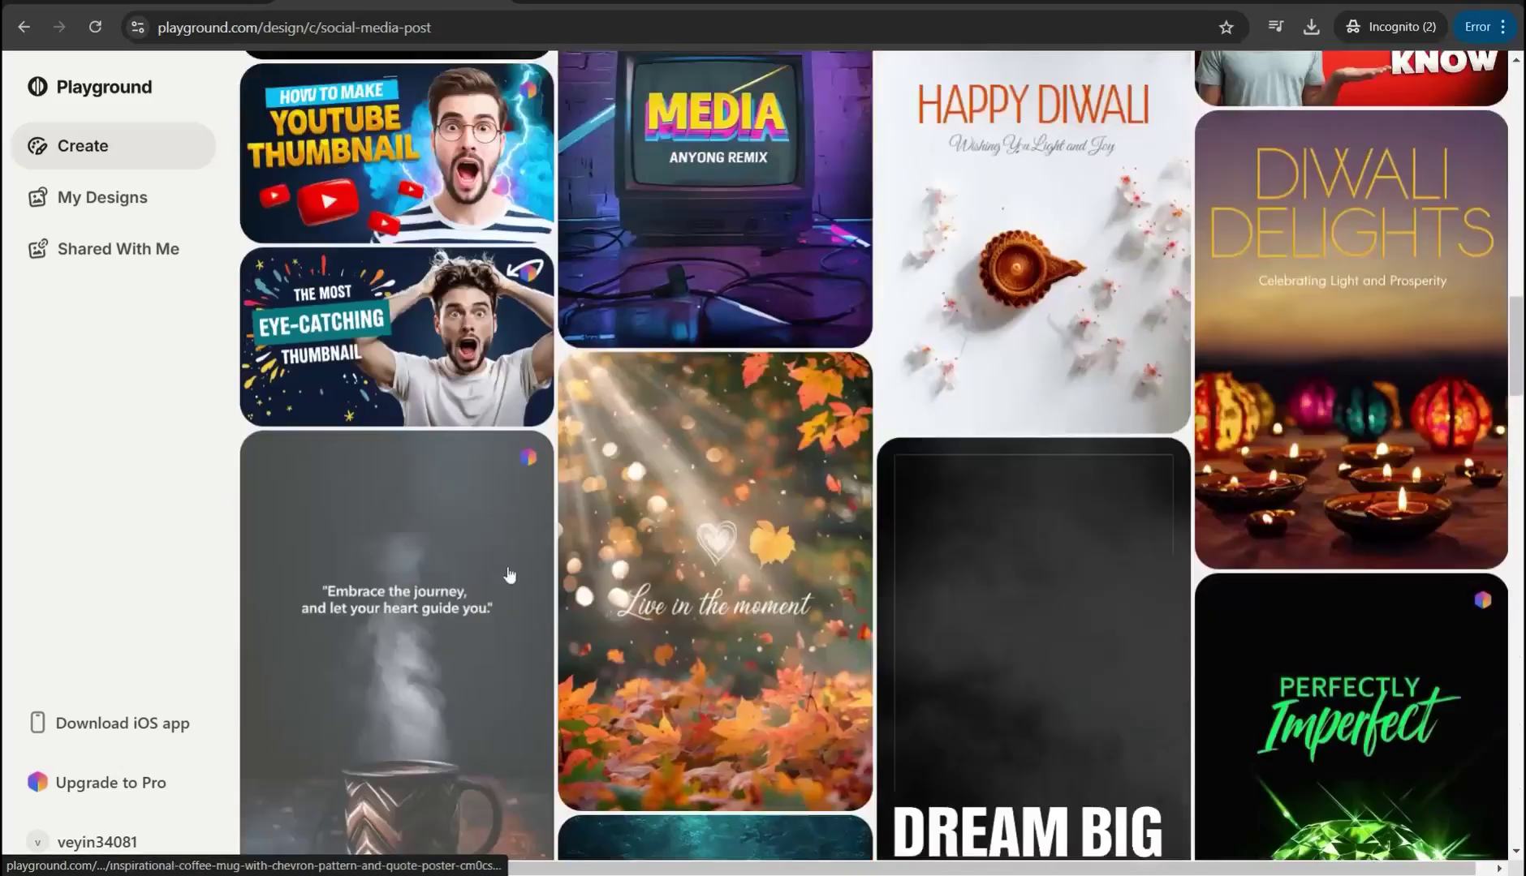
pyautogui.scroll(-4, 614, 613)
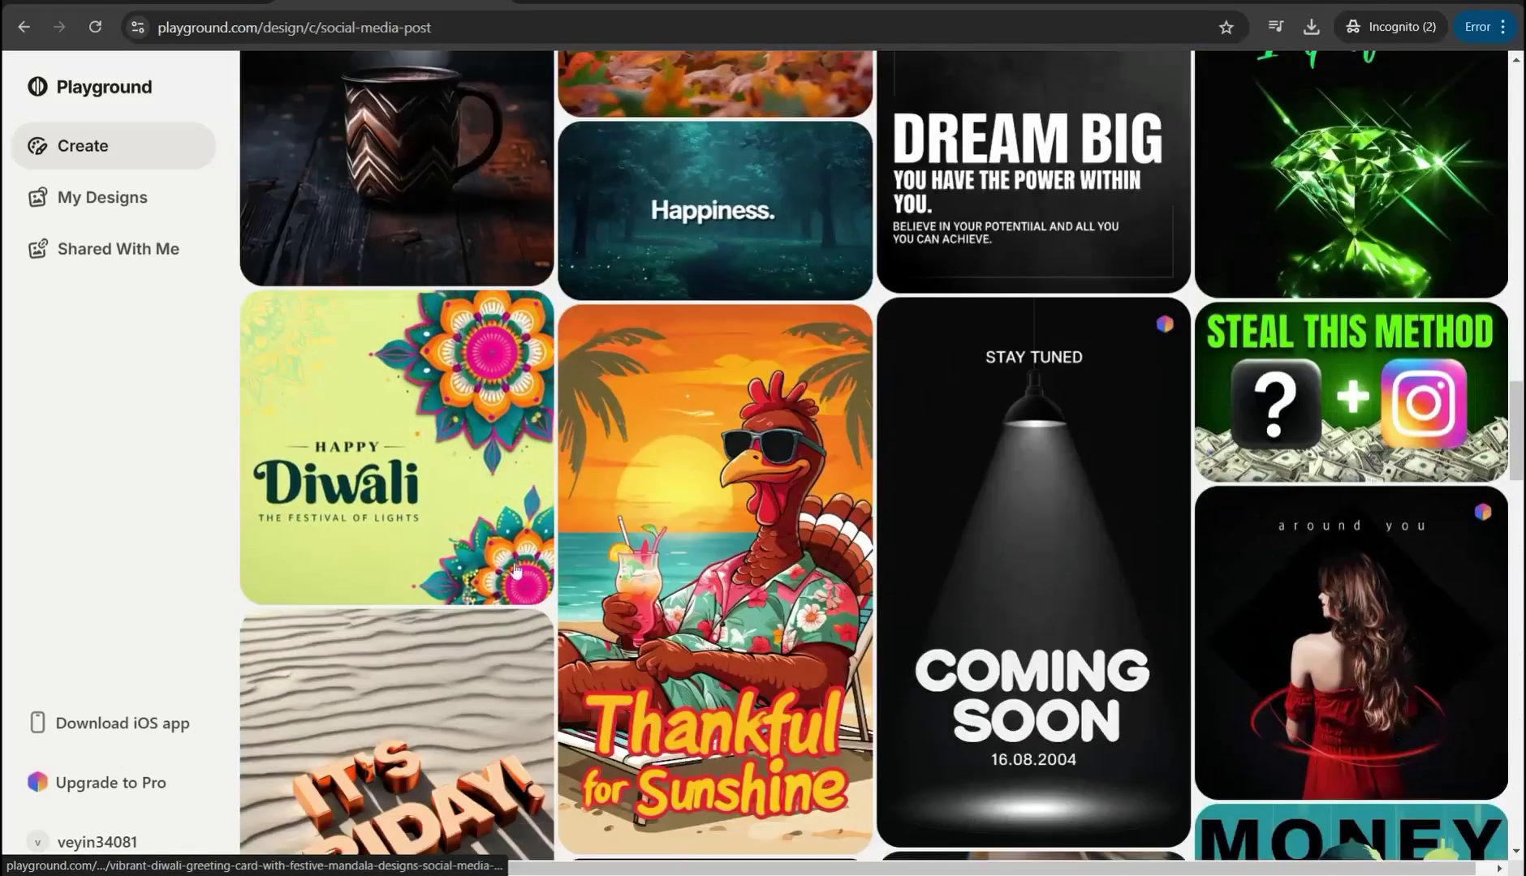
pyautogui.scroll(-4, 755, 565)
pyautogui.scroll(-17, 755, 565)
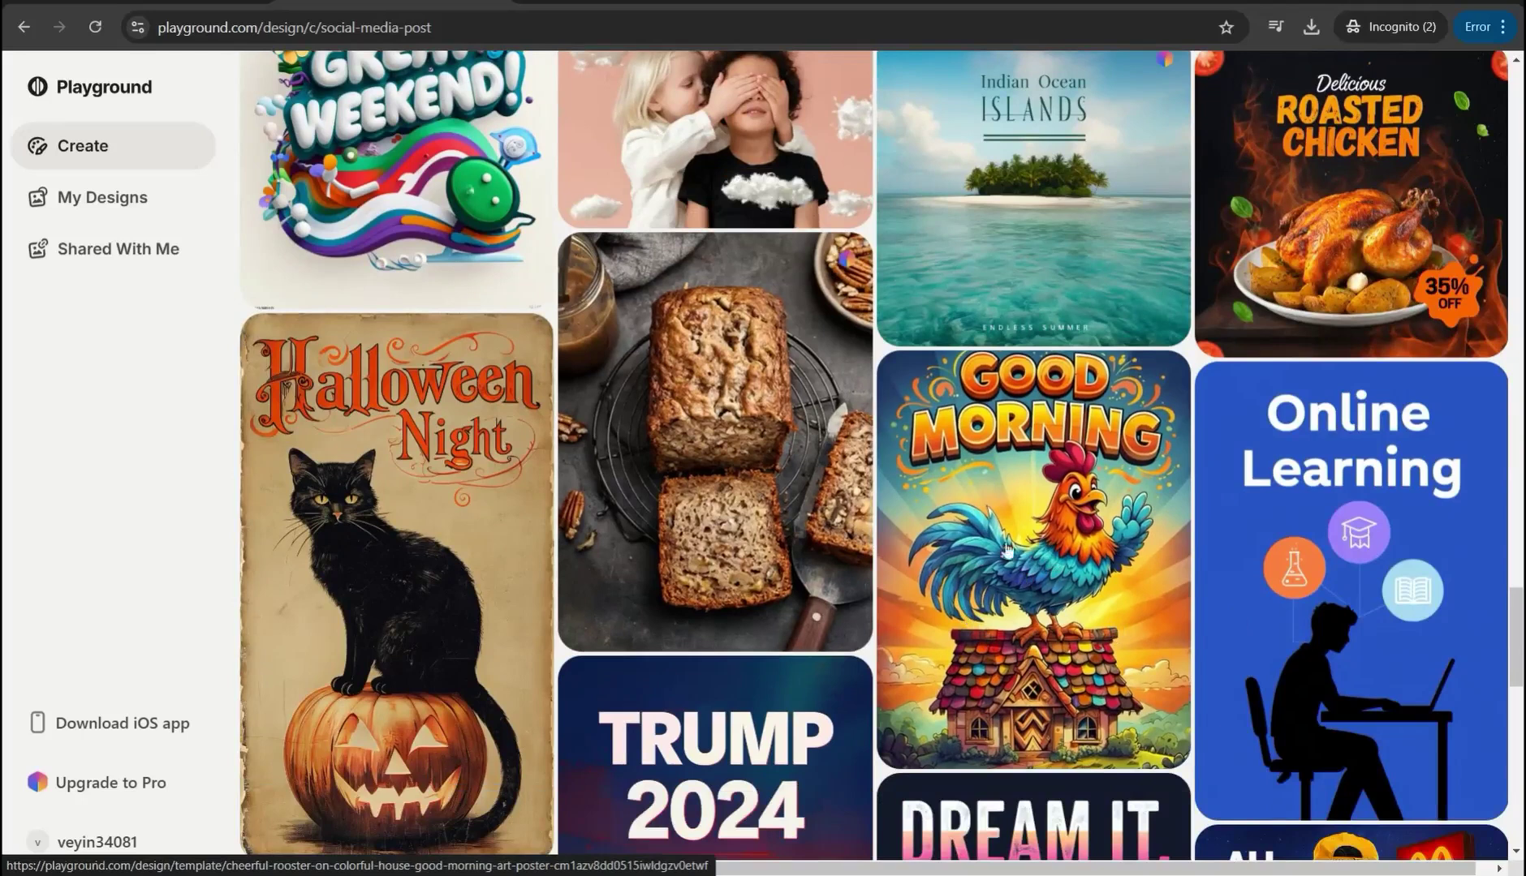
pyautogui.click(1064, 572)
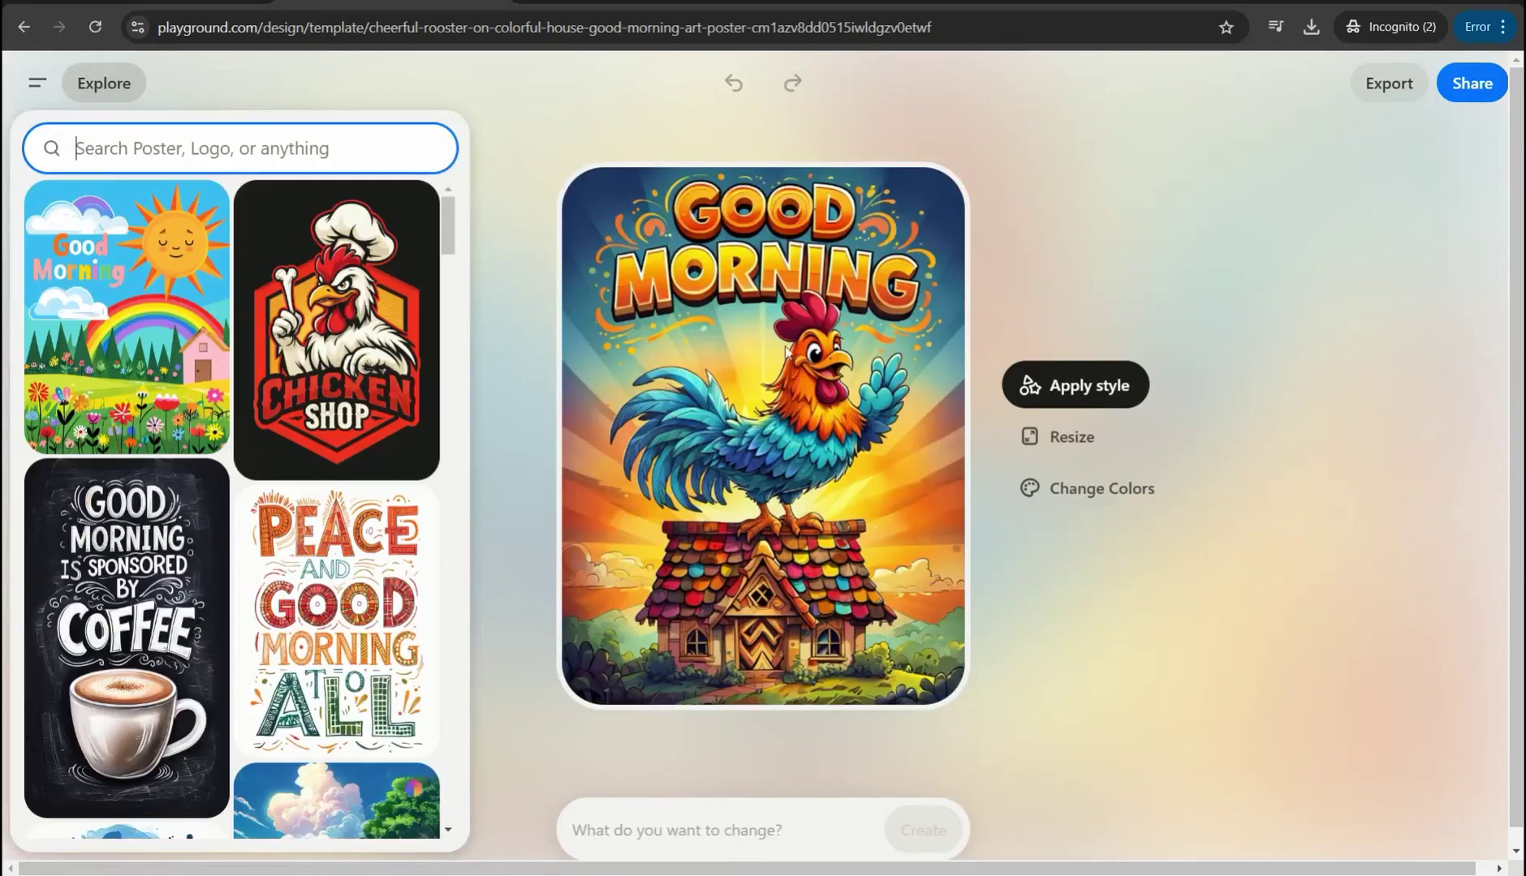
# - Generate the rooster poster with 'morning' replaced by 'evening', then return to the design categories
pyautogui.click(654, 833)
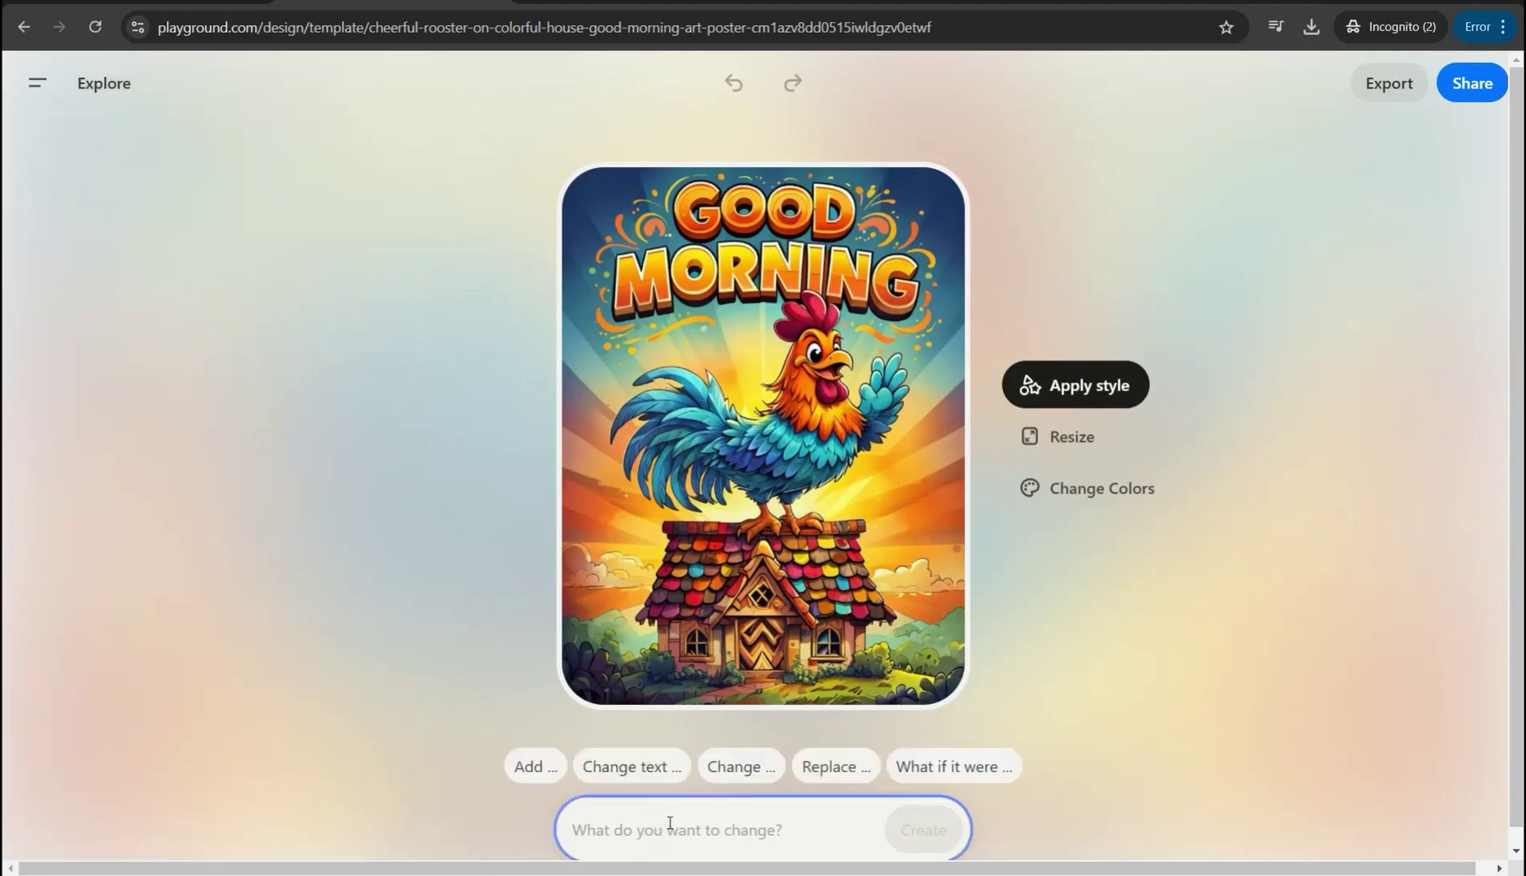
pyautogui.click(832, 777)
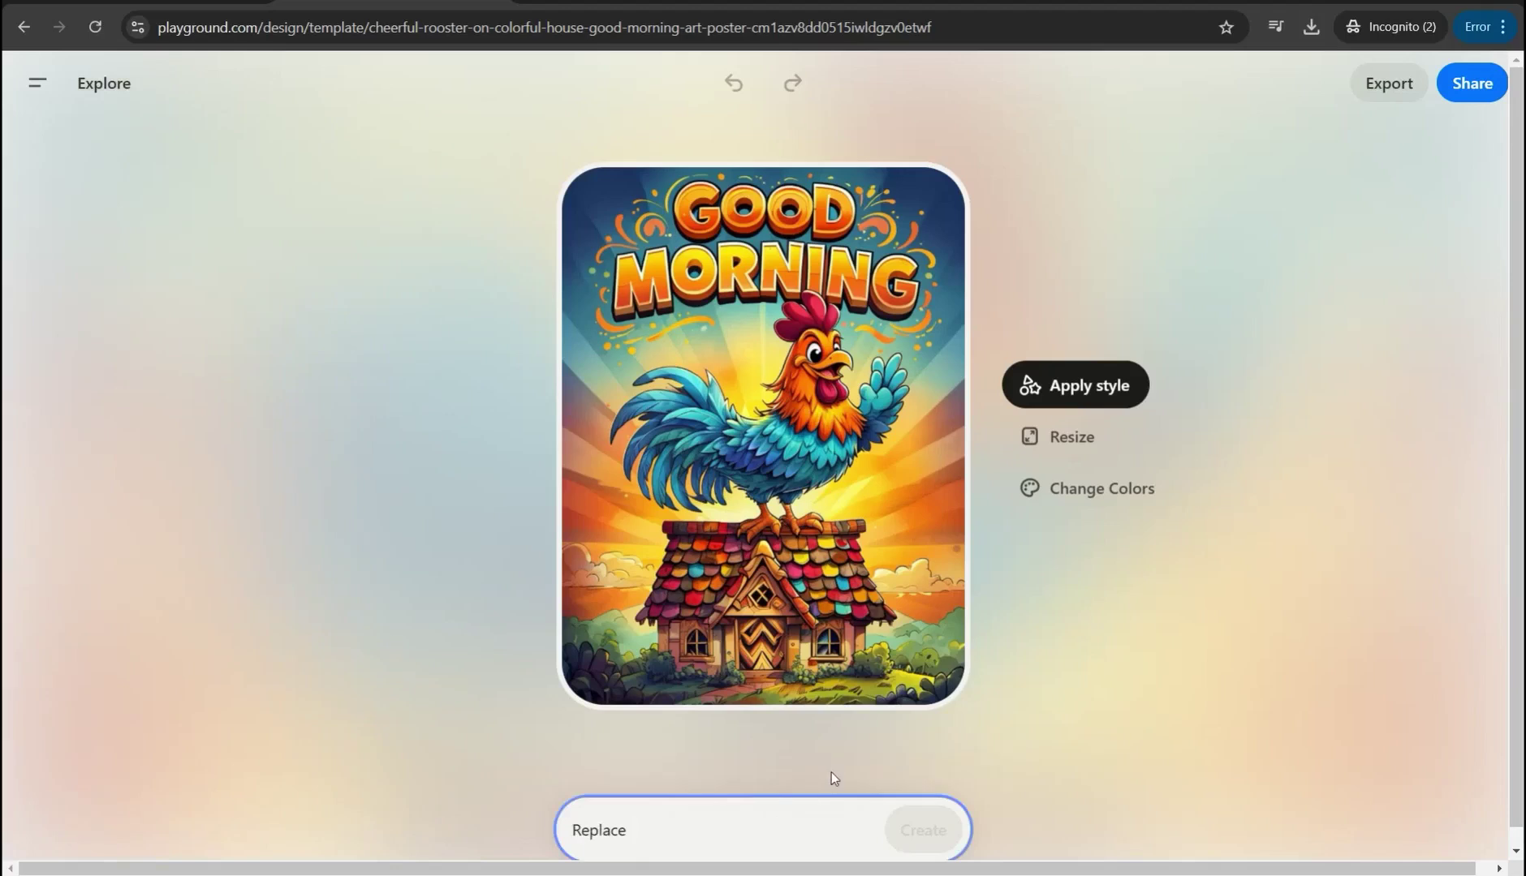
pyautogui.write('morning by evening')
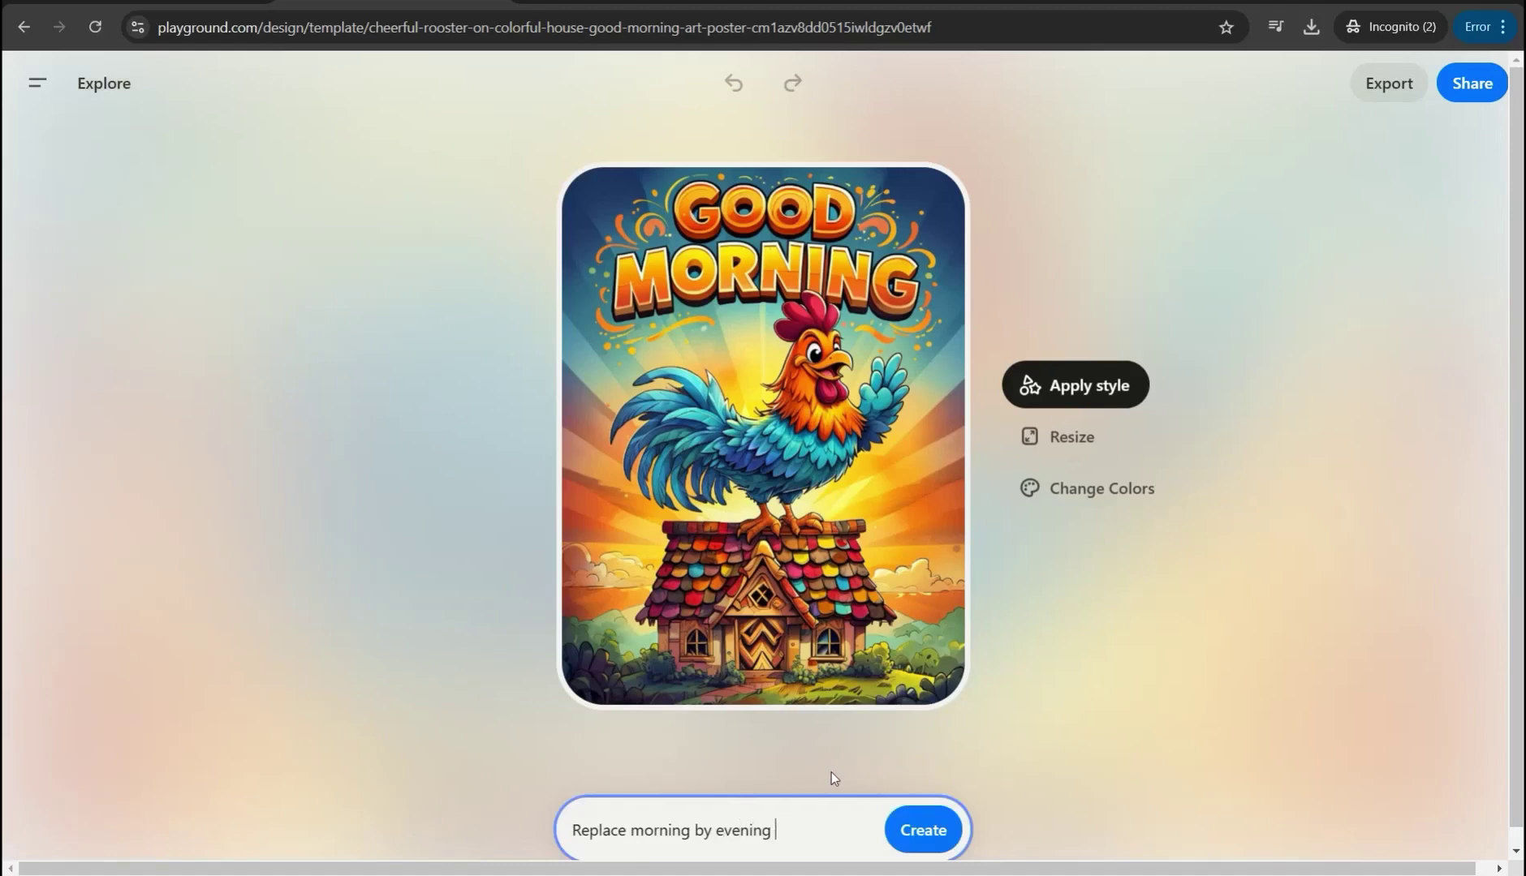
pyautogui.click(715, 830)
pyautogui.write('"')
pyautogui.click(915, 836)
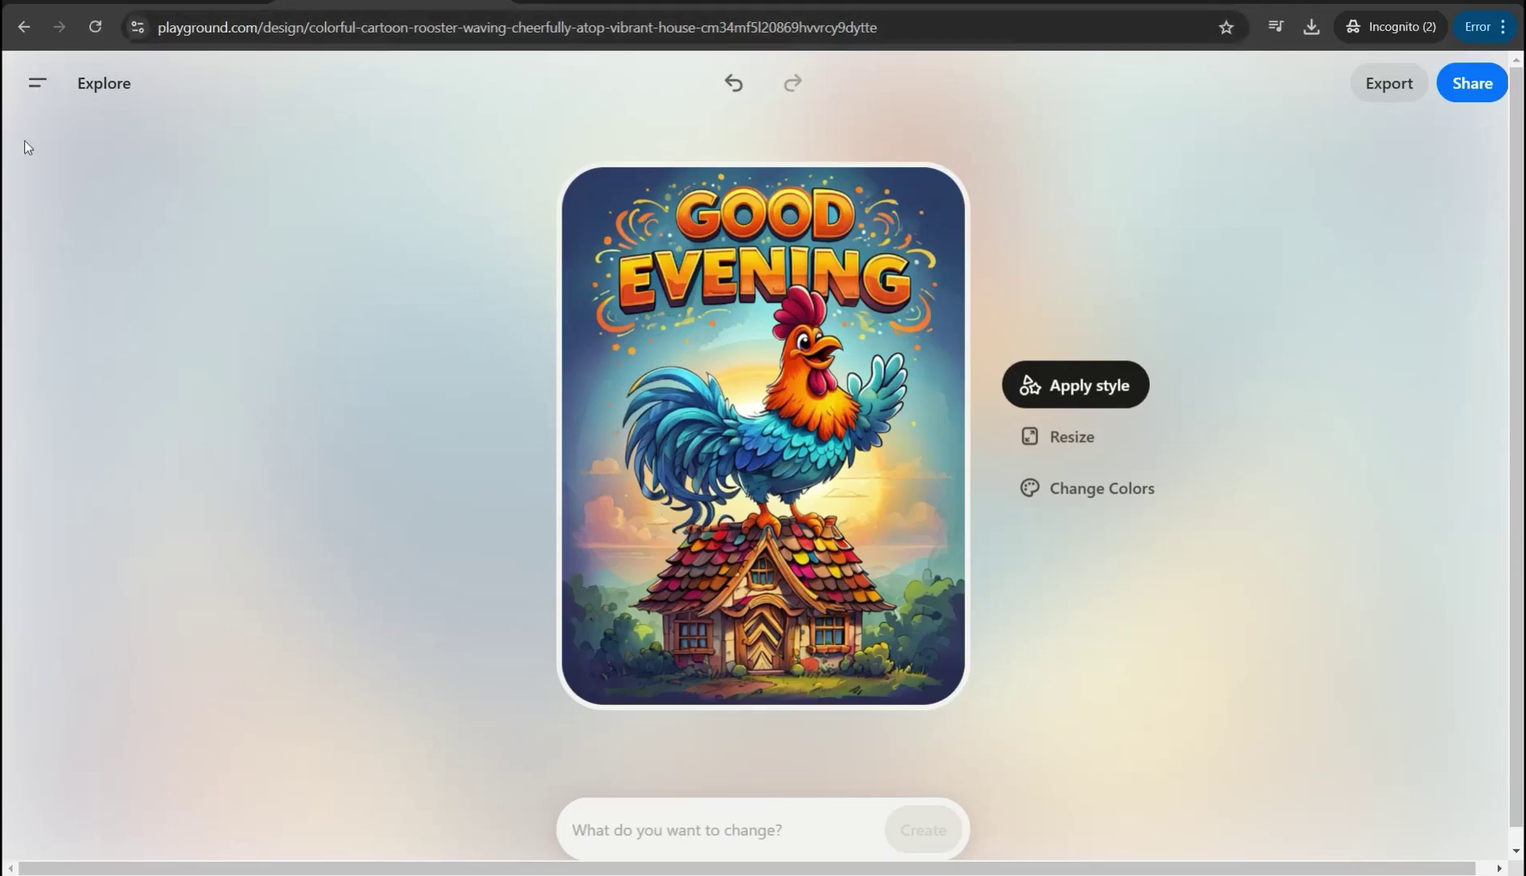
pyautogui.click(36, 83)
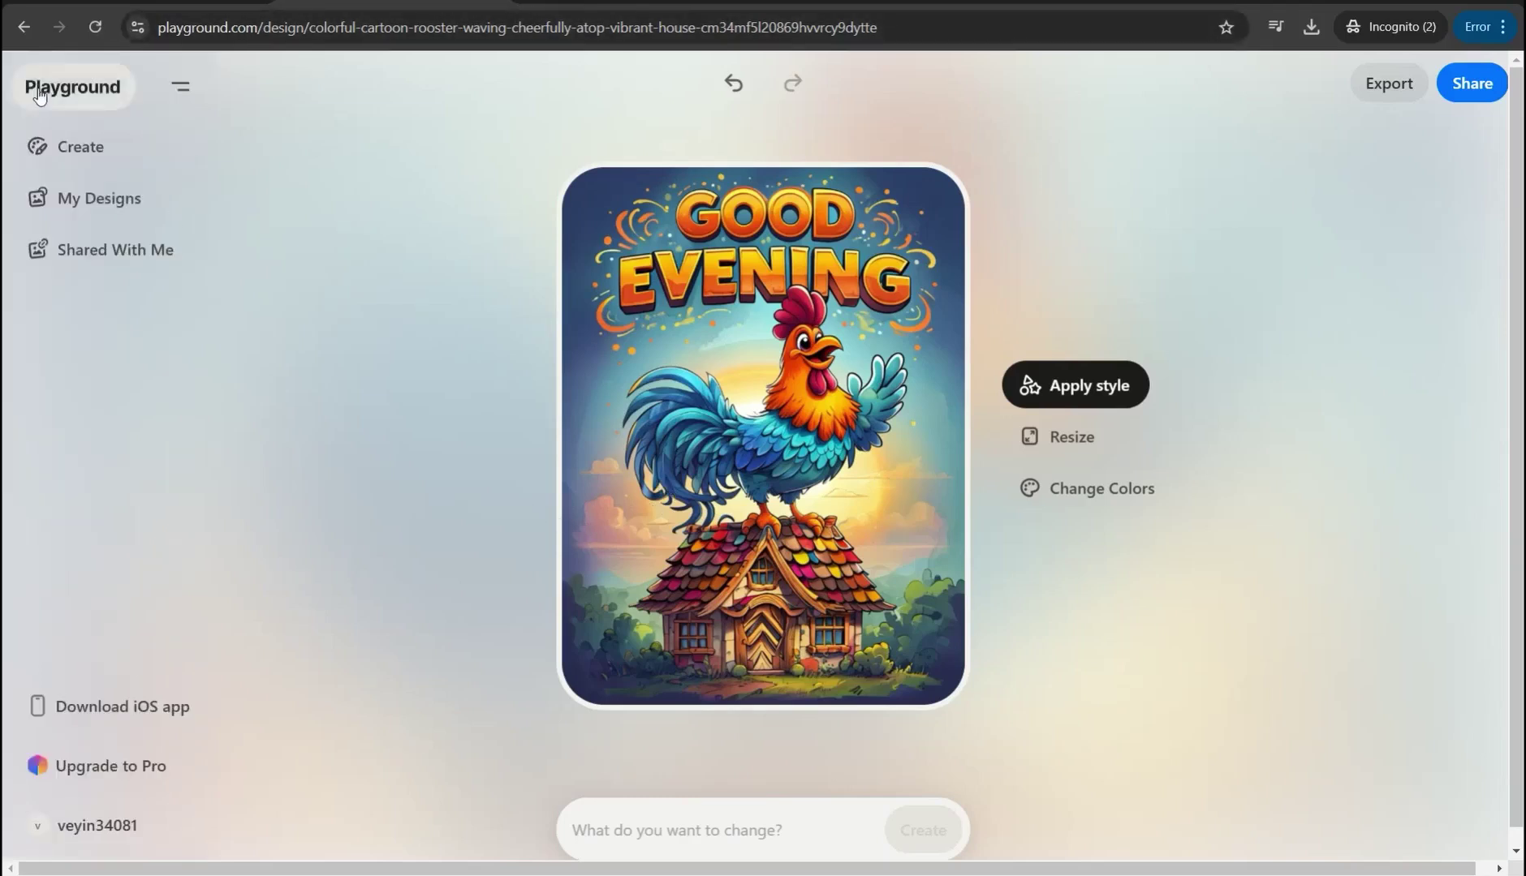
pyautogui.click(73, 158)
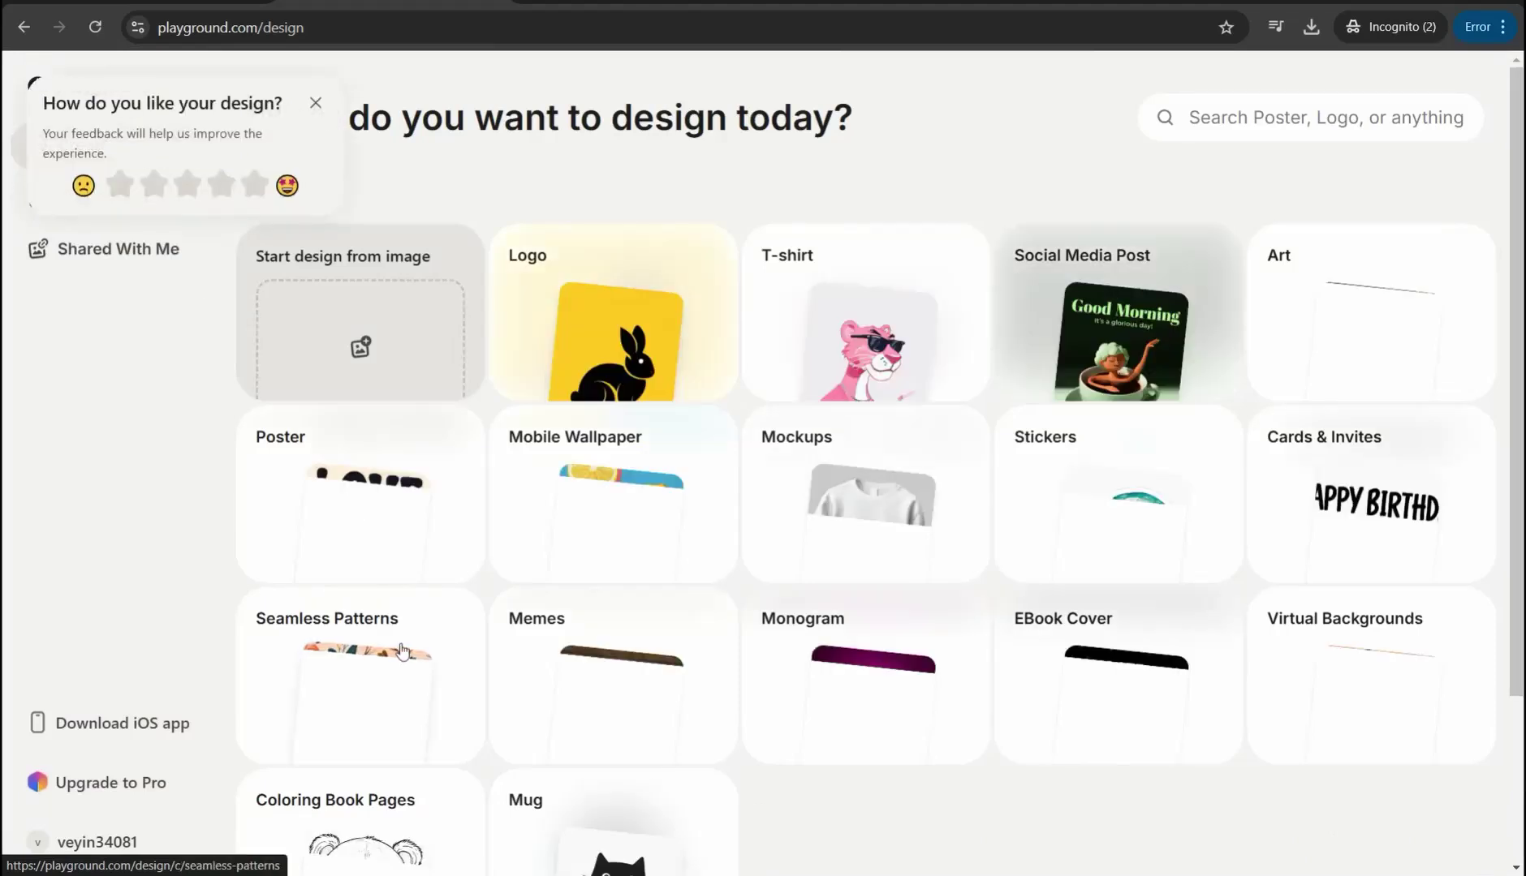
# - Browse the Stickers templates grid, then switch to the Canva templates window
pyautogui.click(1059, 524)
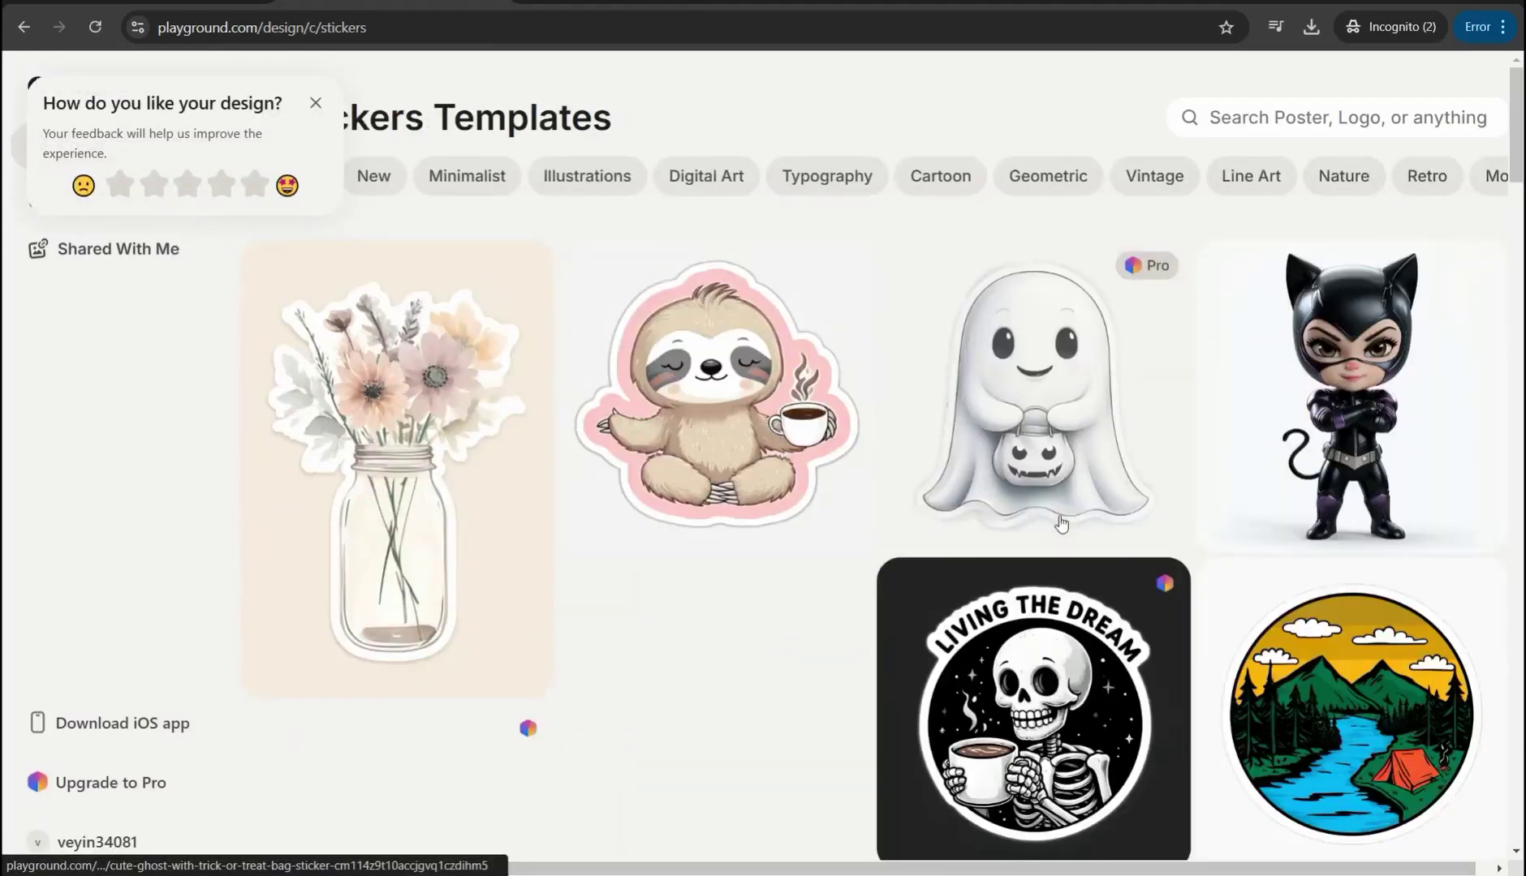
pyautogui.scroll(-6, 974, 545)
pyautogui.scroll(4, 974, 545)
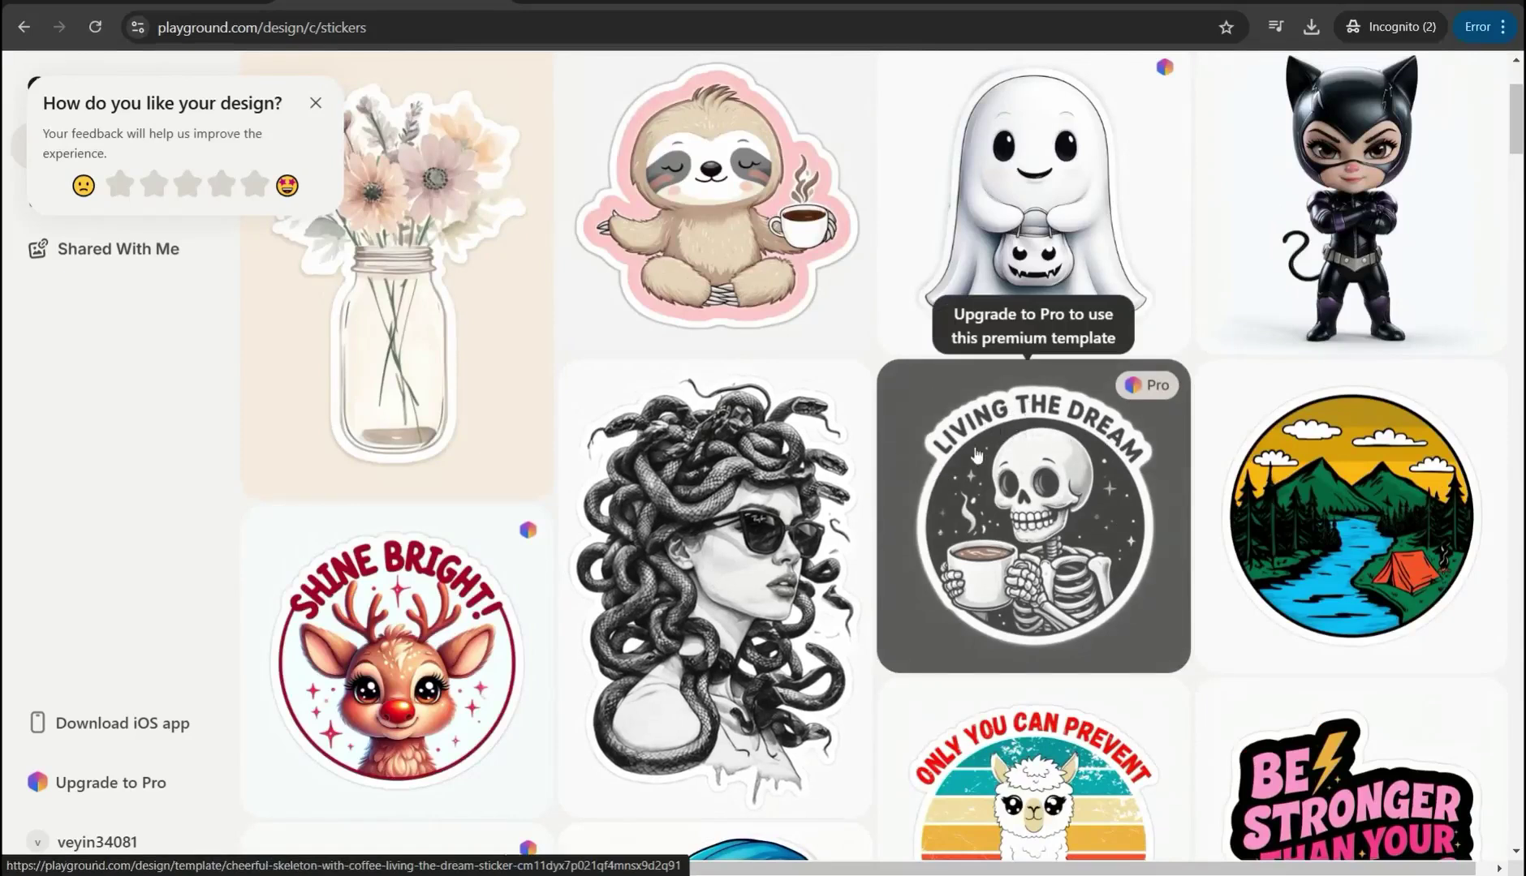
pyautogui.scroll(-1, 765, 667)
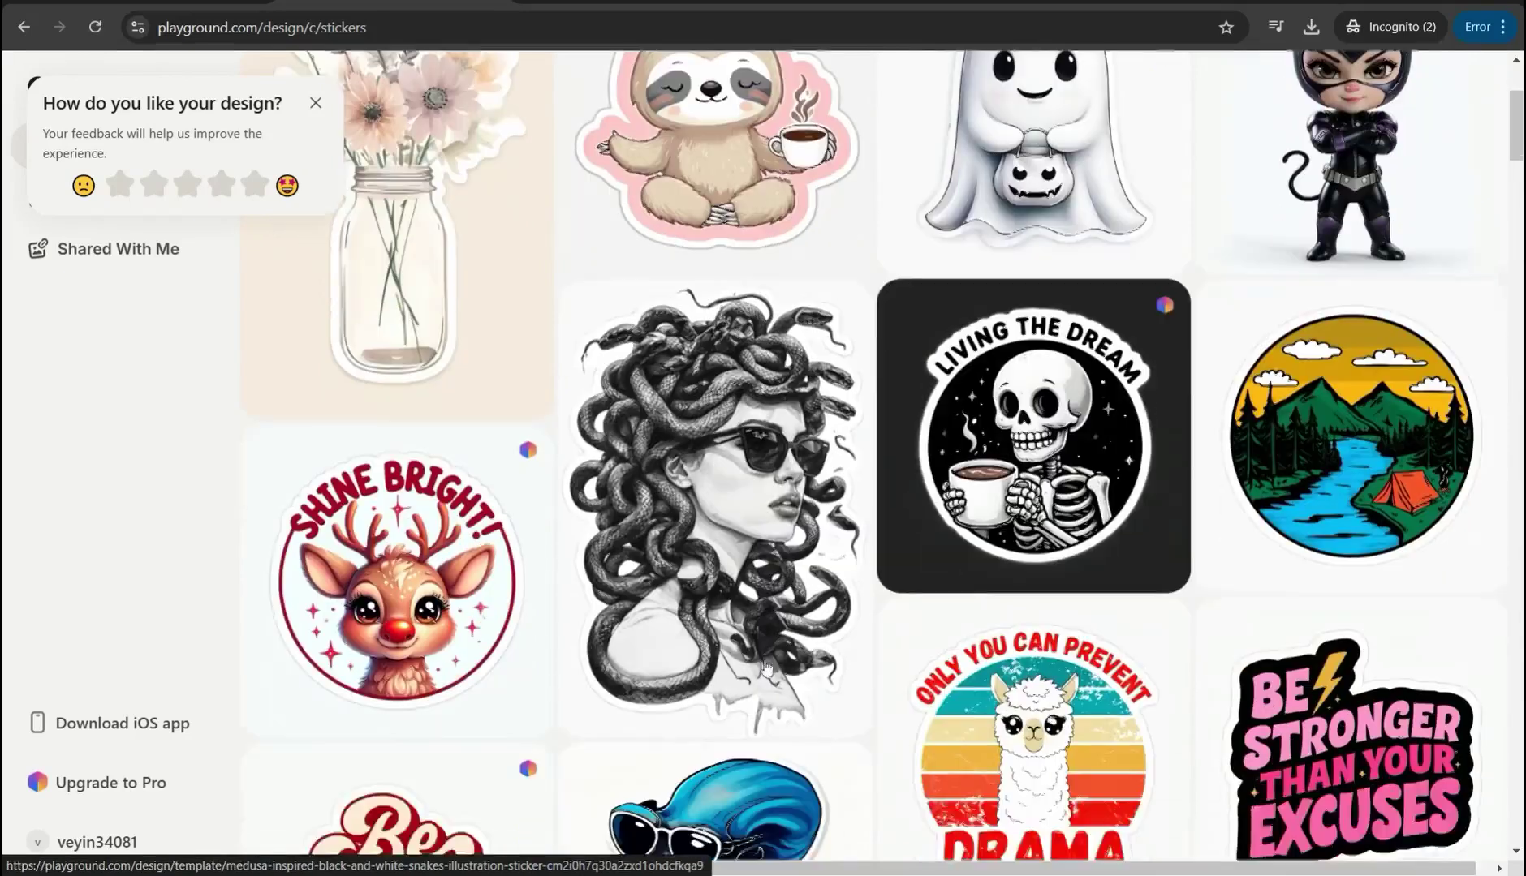
pyautogui.scroll(-4, 765, 667)
pyautogui.scroll(2, 535, 671)
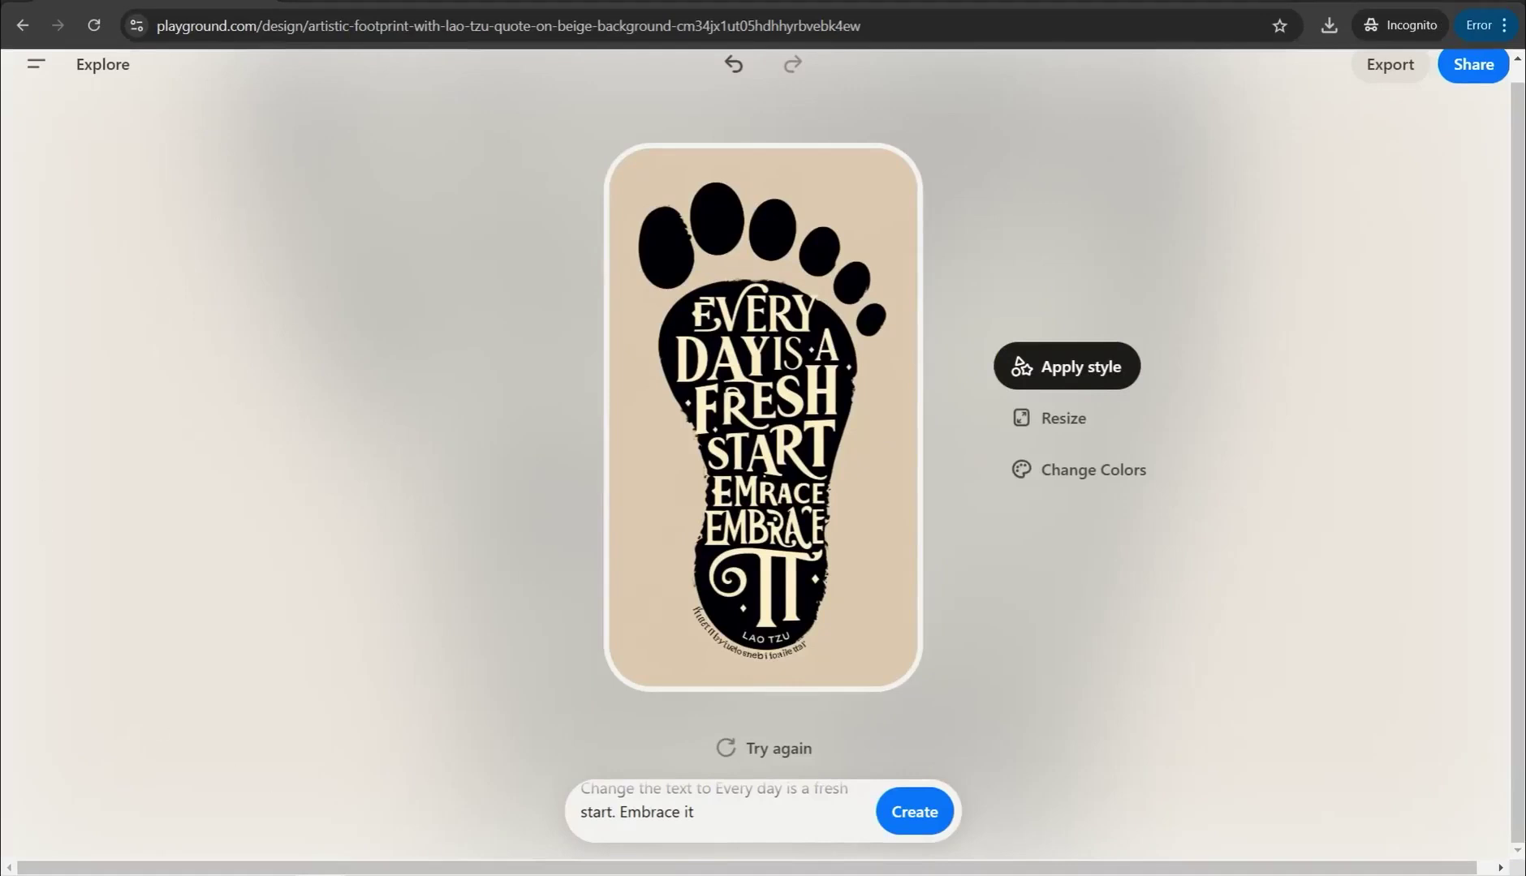
pyautogui.click(213, 831)
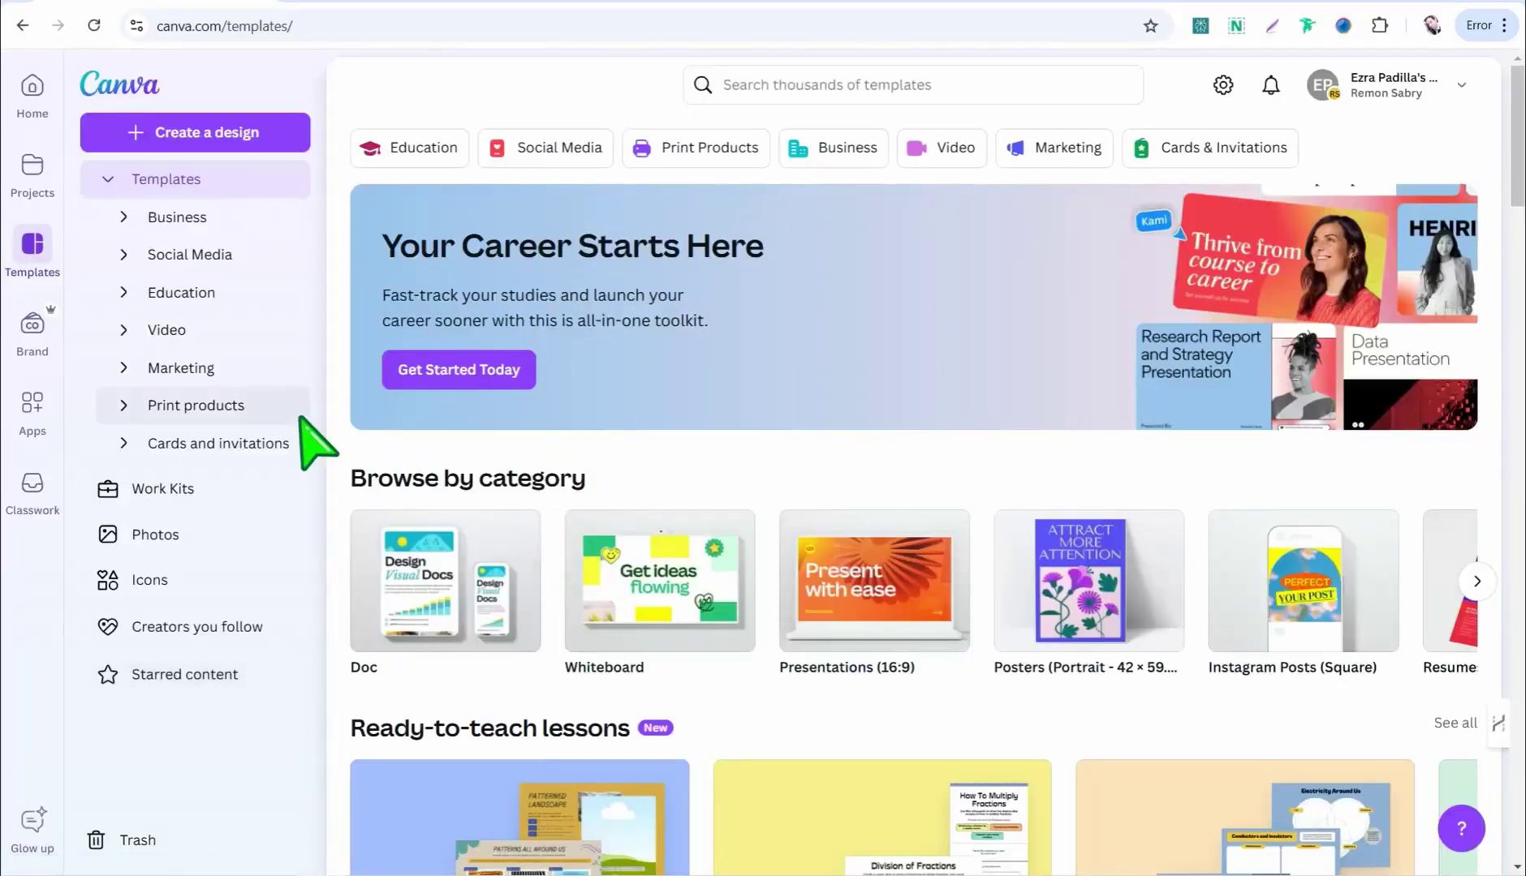
# - Search Canva templates for 'pinterest pin' and create a blank Pinterest Pin
pyautogui.click(769, 92)
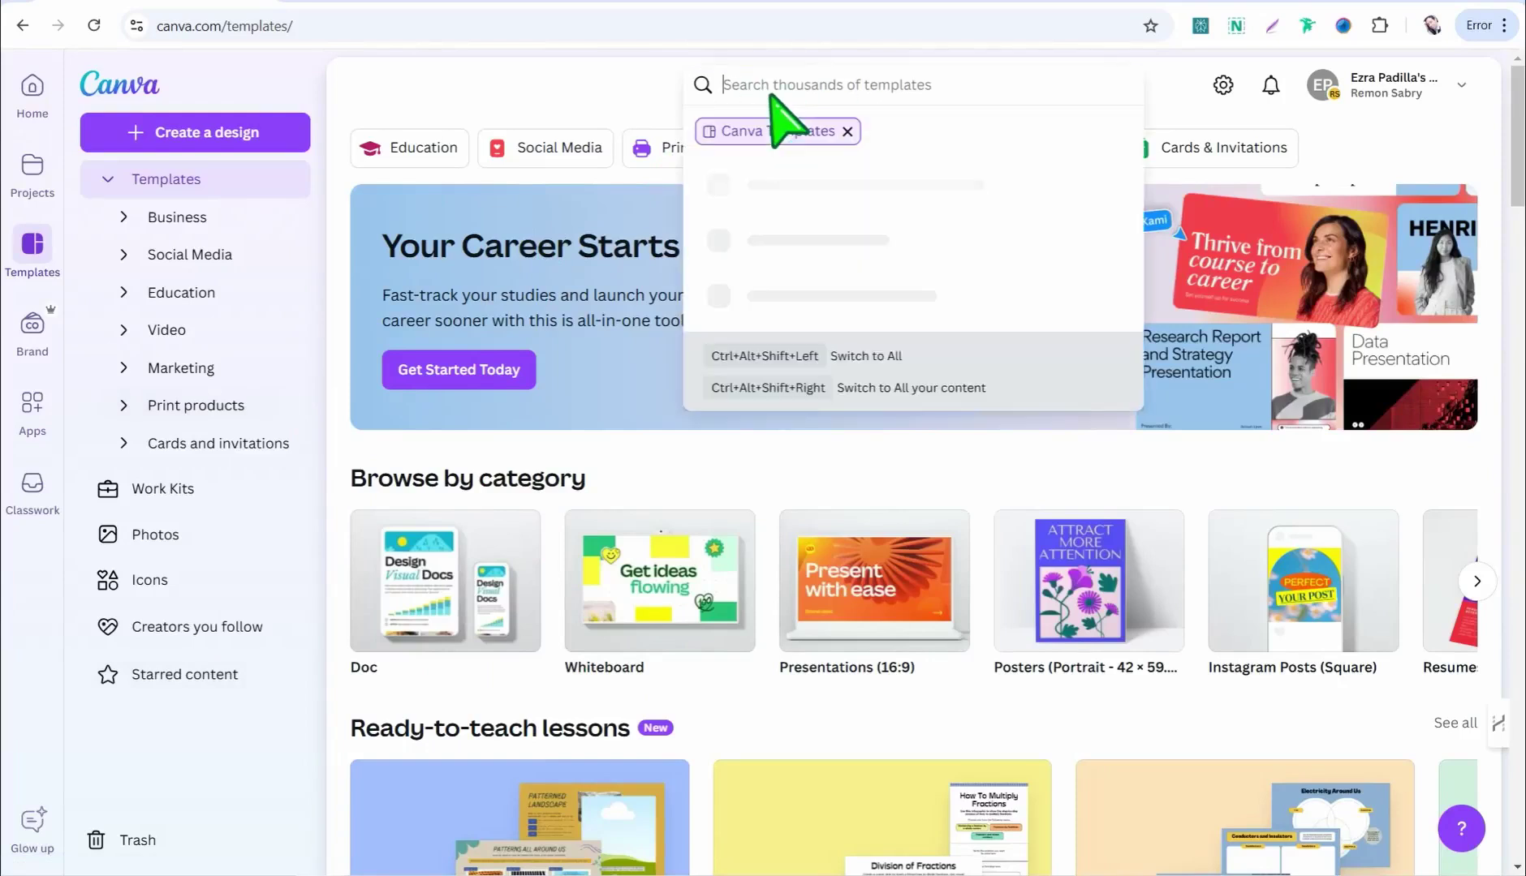
pyautogui.write('pin')
pyautogui.click(775, 296)
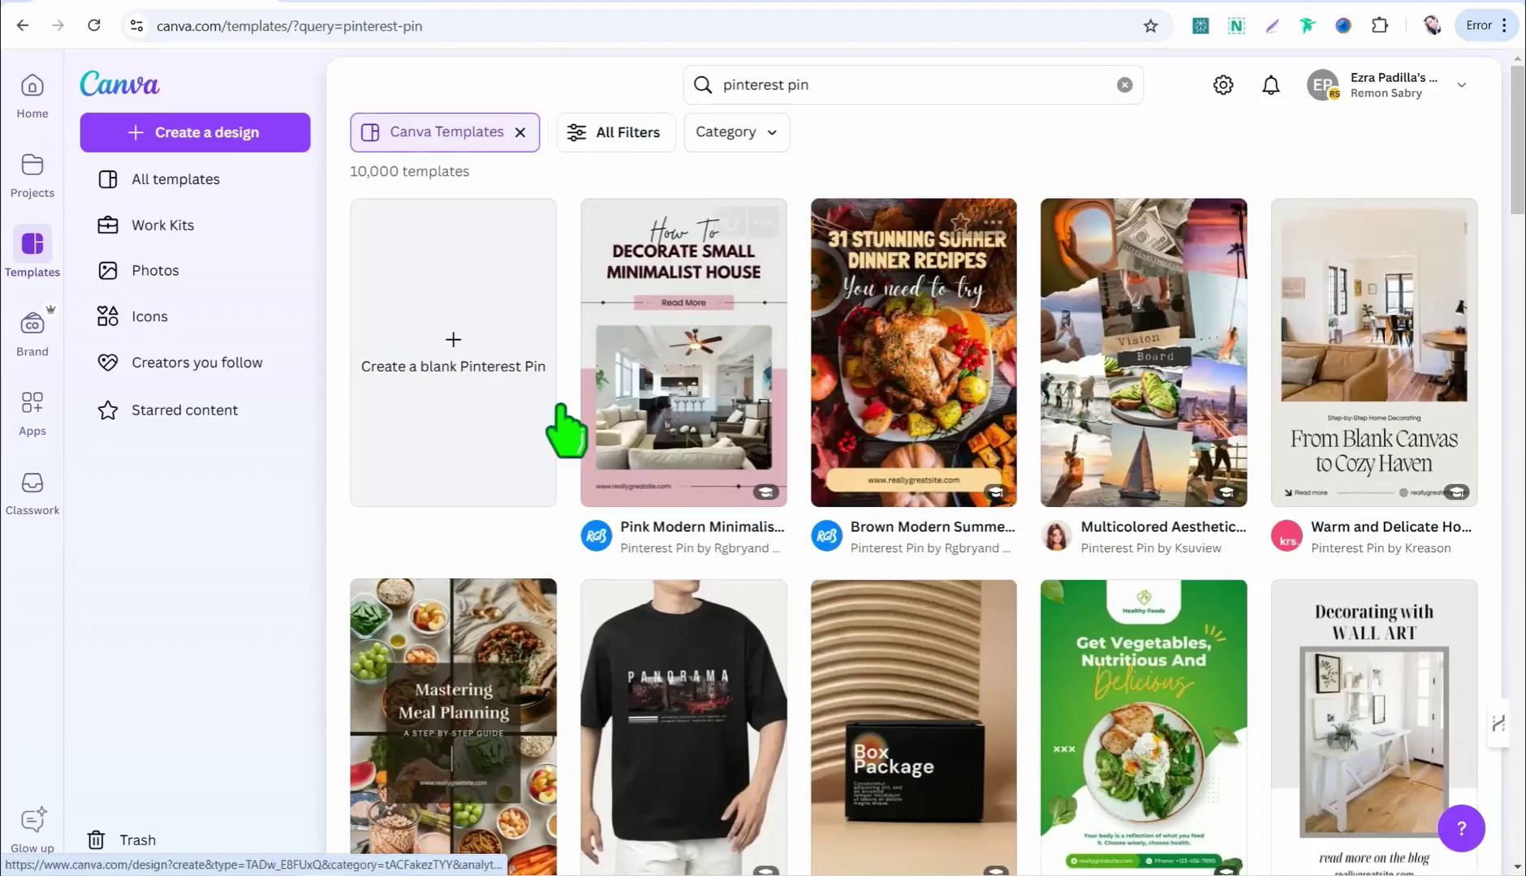
pyautogui.click(476, 361)
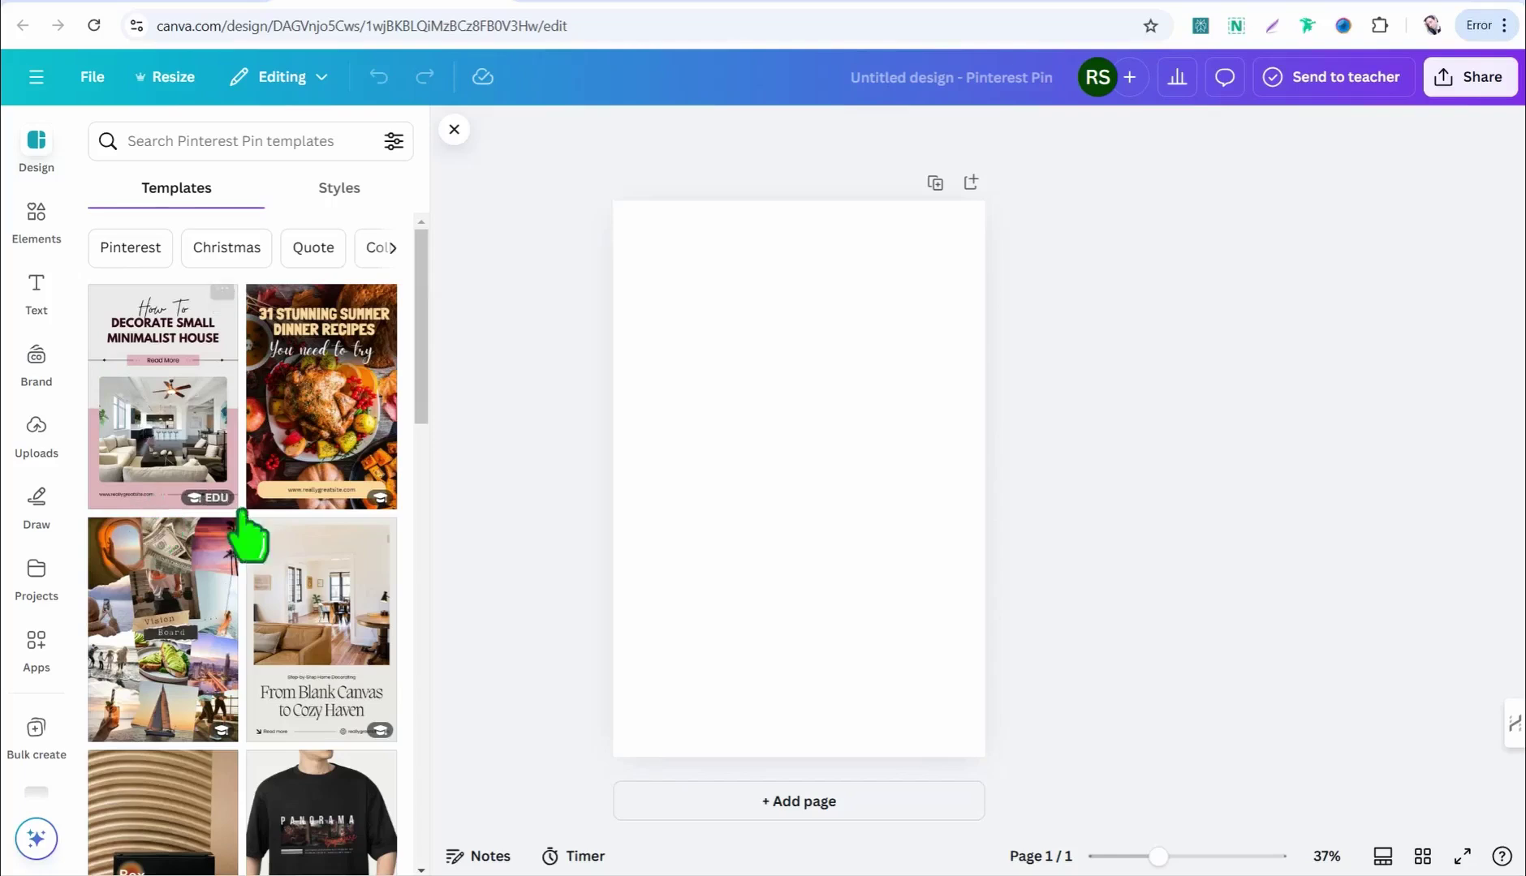
# - Add the uploaded 'Get Paid to Correct Spelling Errors' image and enlarge it to fill the pin
pyautogui.click(37, 435)
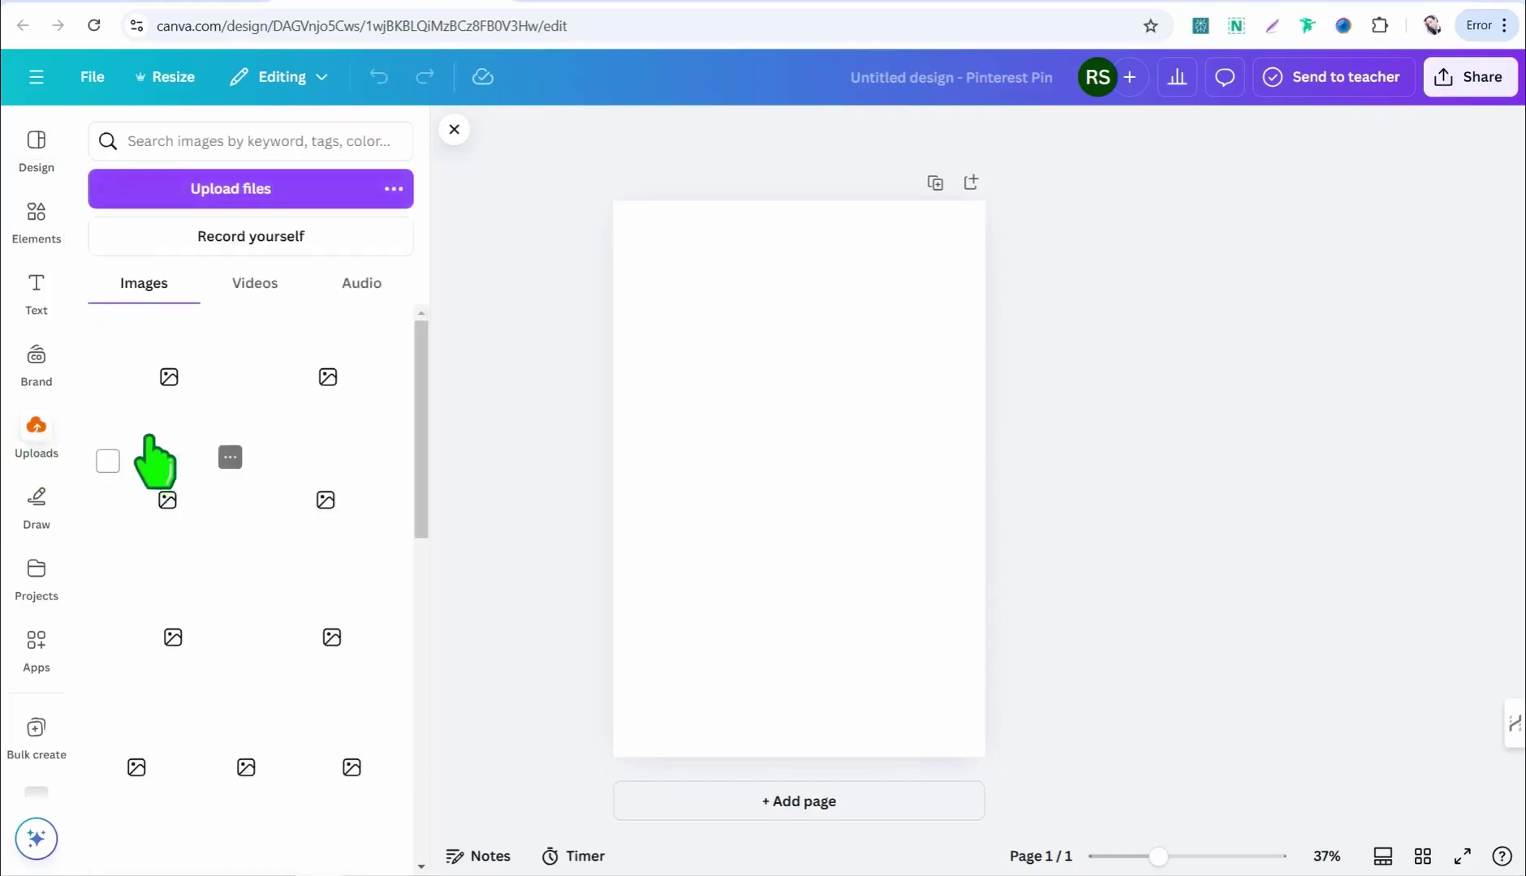
pyautogui.click(134, 398)
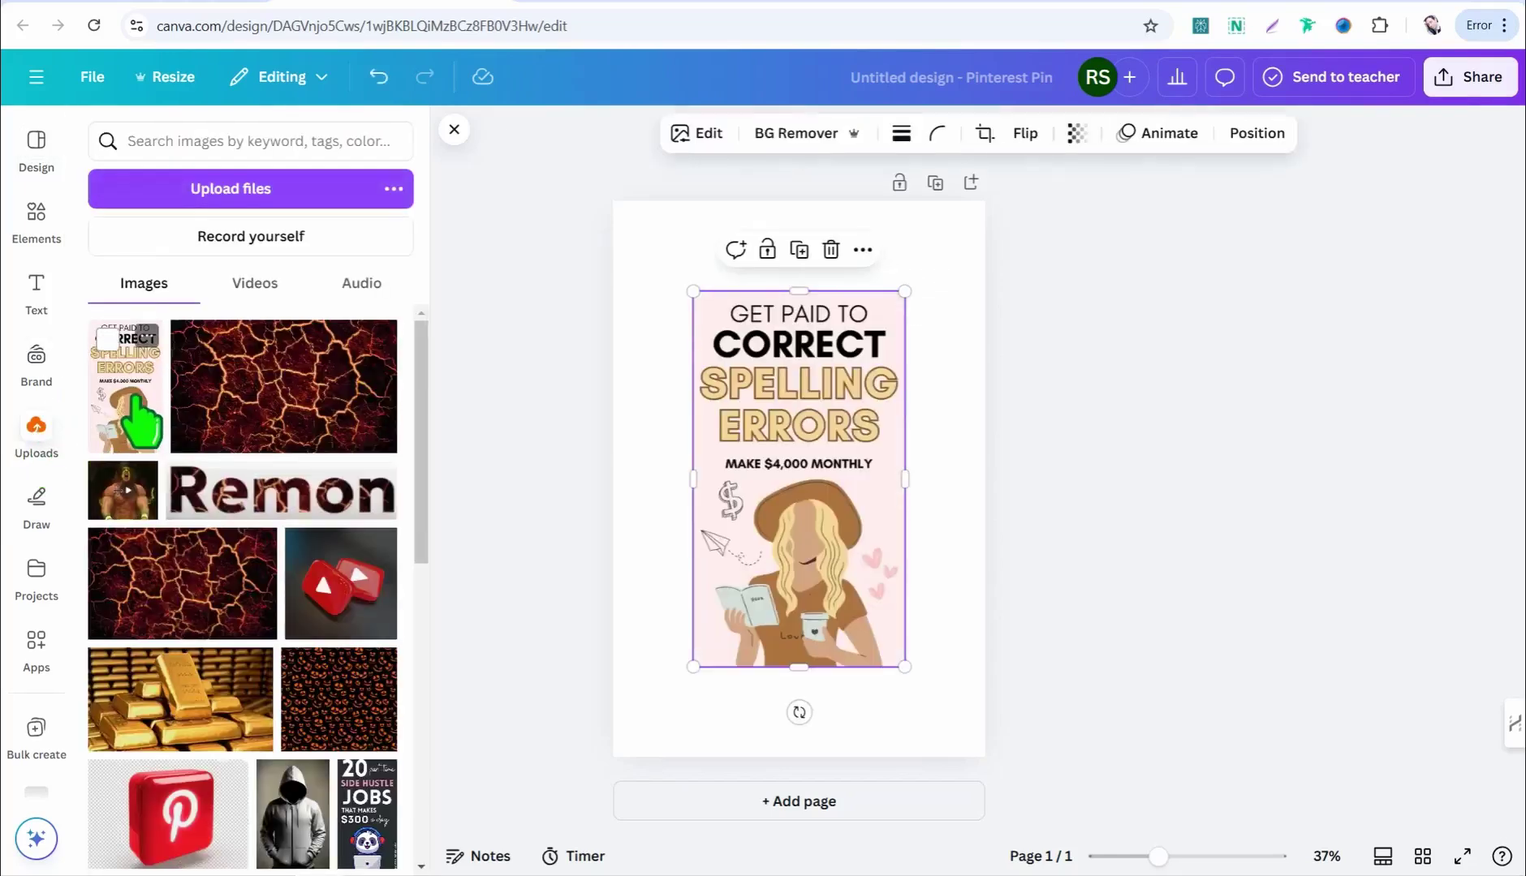
pyautogui.moveTo(905, 667); pyautogui.dragTo(935, 720)
pyautogui.moveTo(692, 293); pyautogui.dragTo(664, 241)
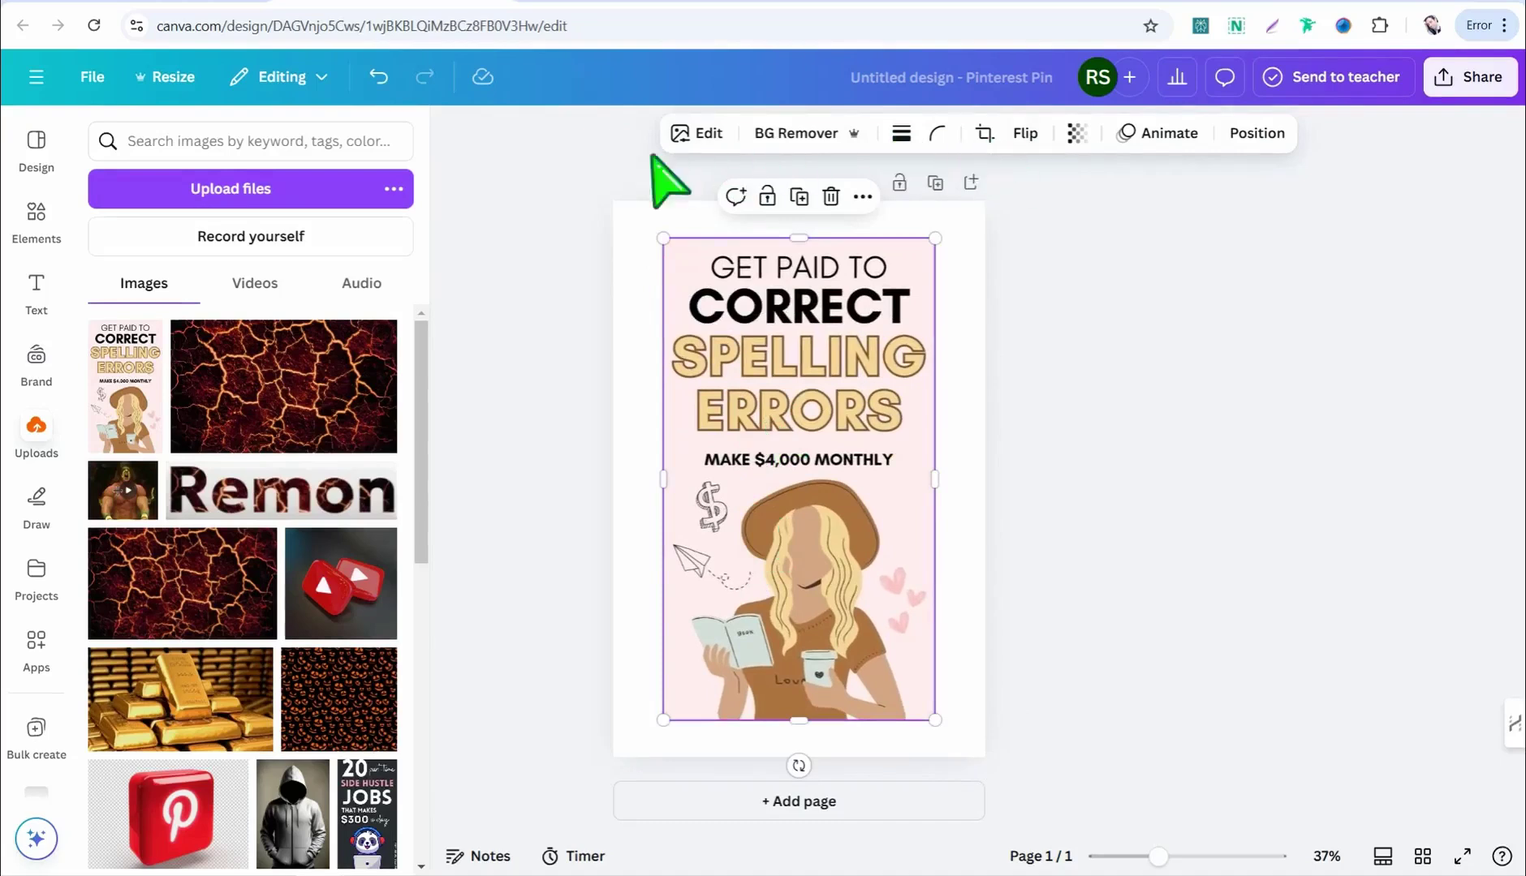
pyautogui.click(698, 134)
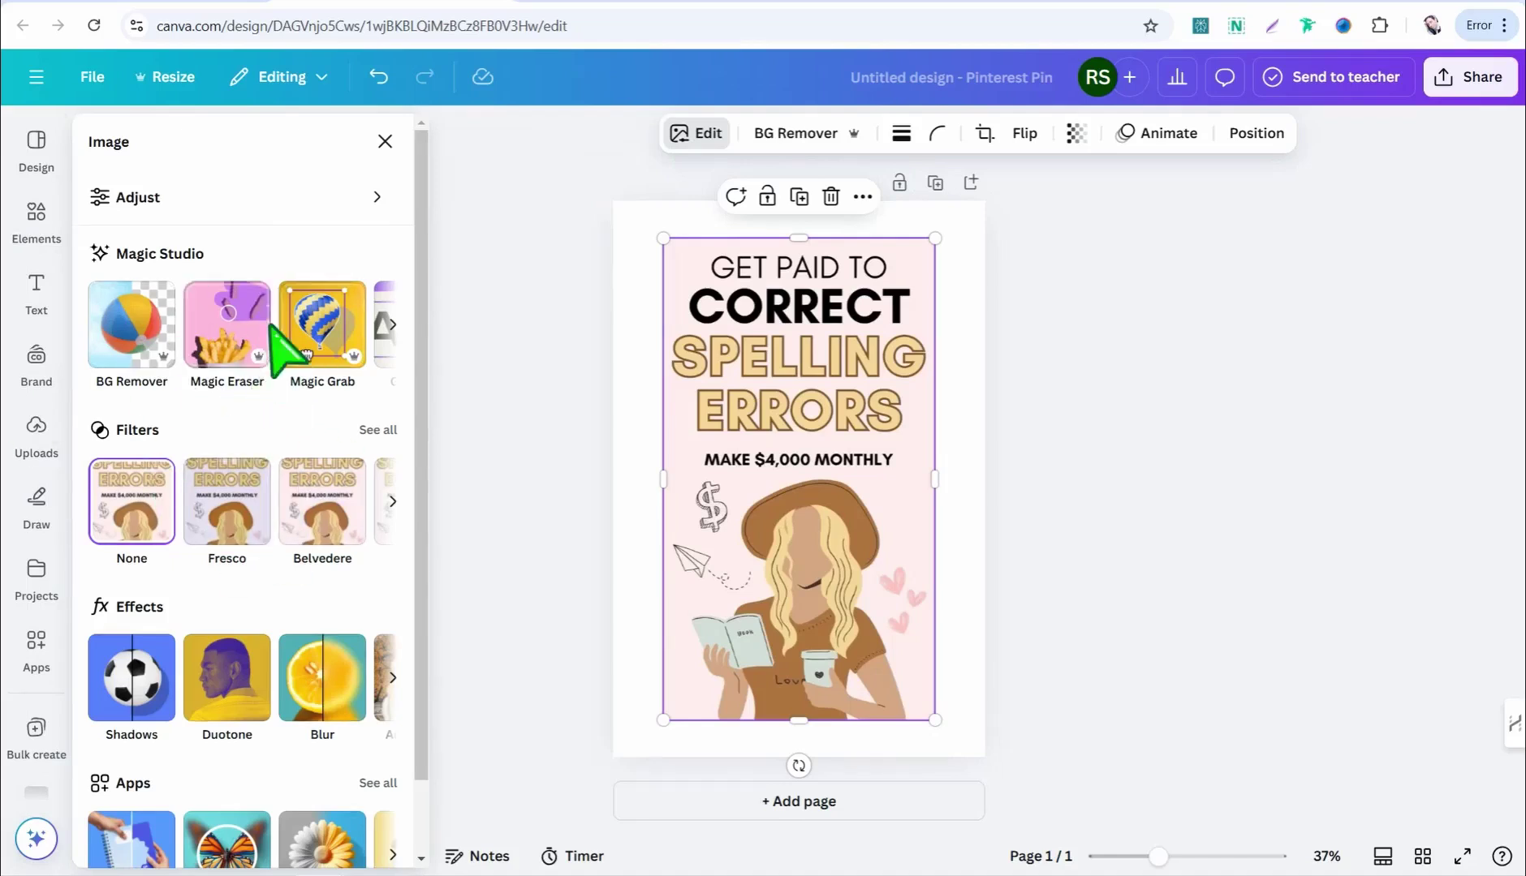
# - Extract all of the image's text as editable text with Magic Studio's Grab Text
pyautogui.click(394, 325)
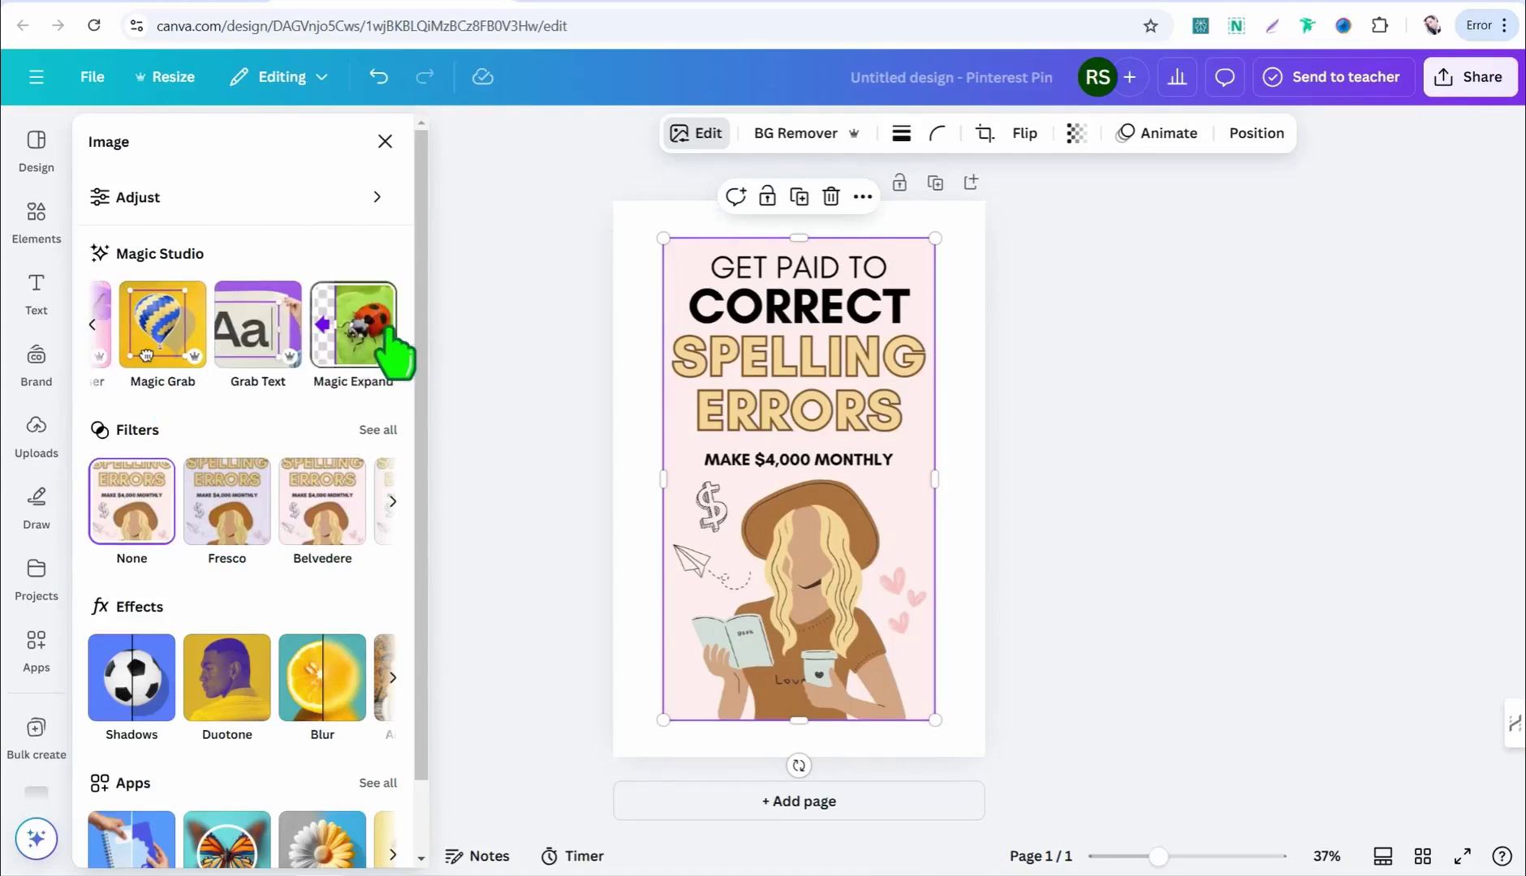
pyautogui.click(250, 345)
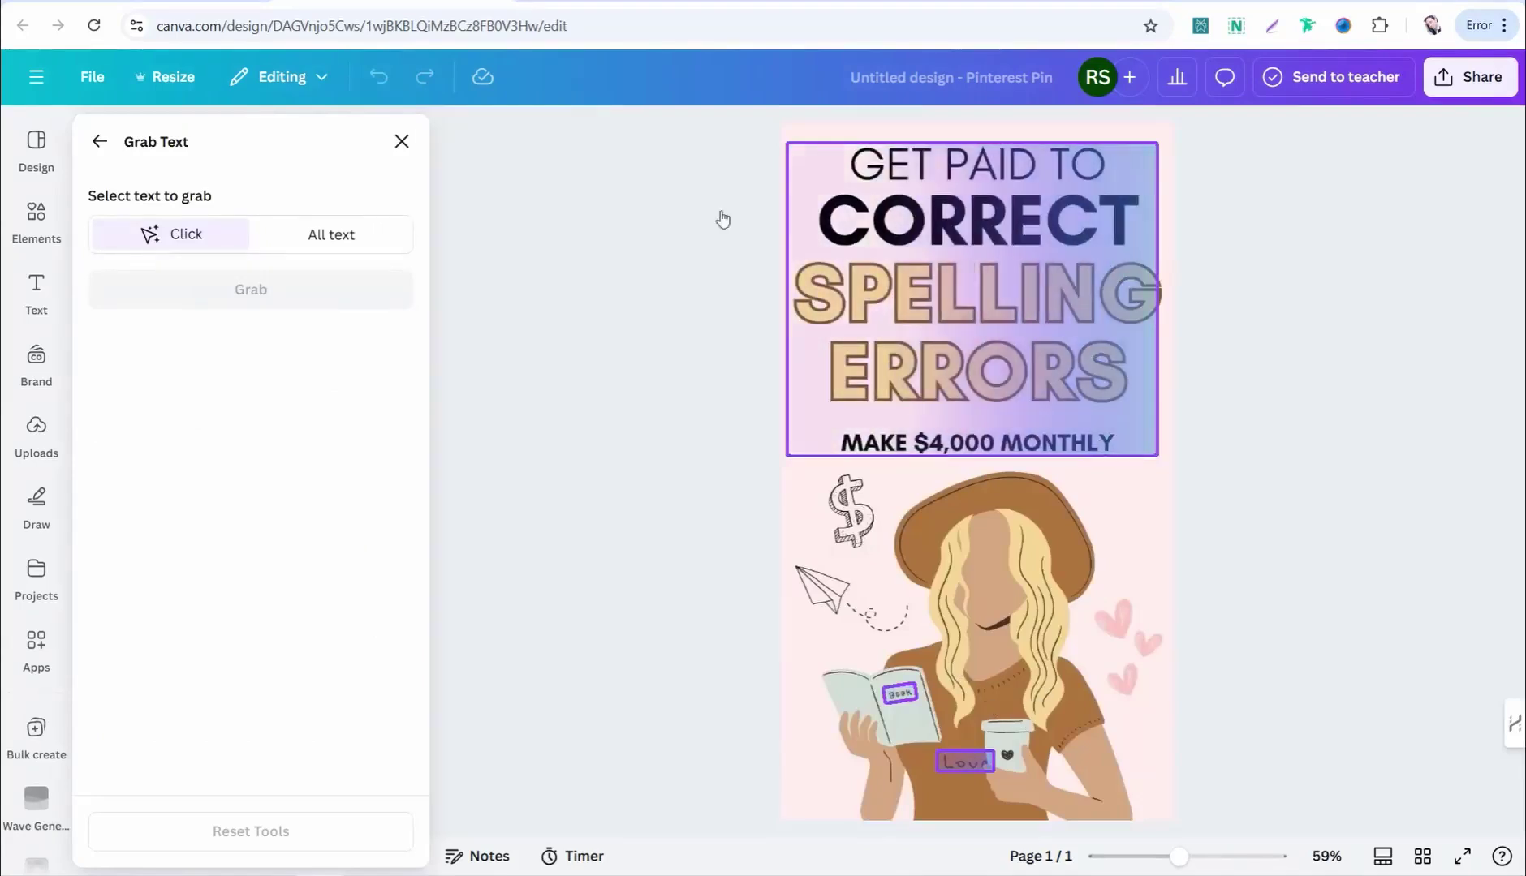
pyautogui.click(332, 237)
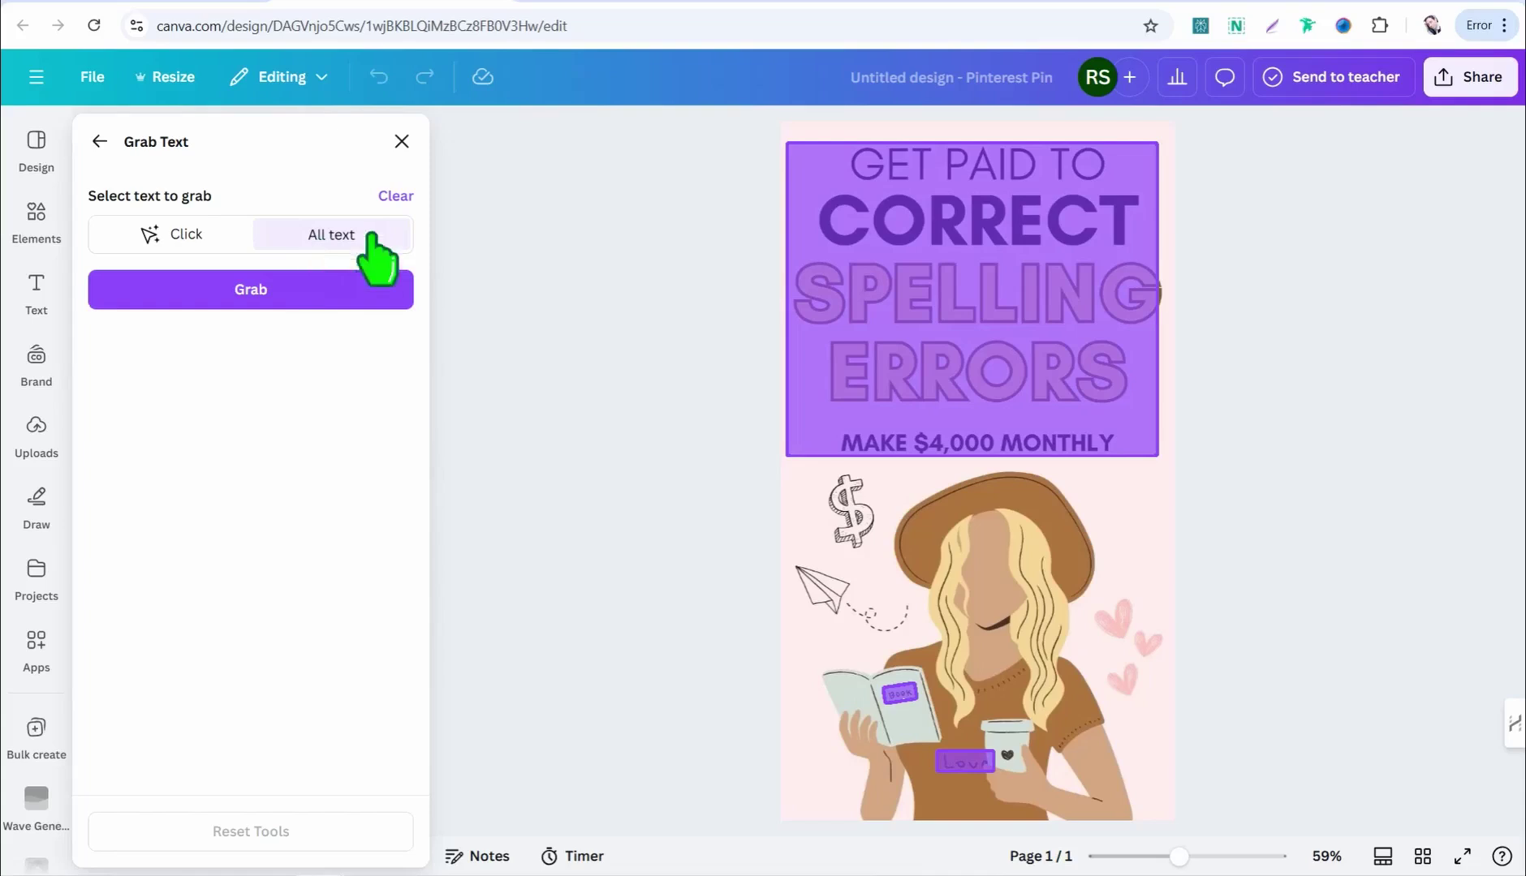
pyautogui.click(251, 294)
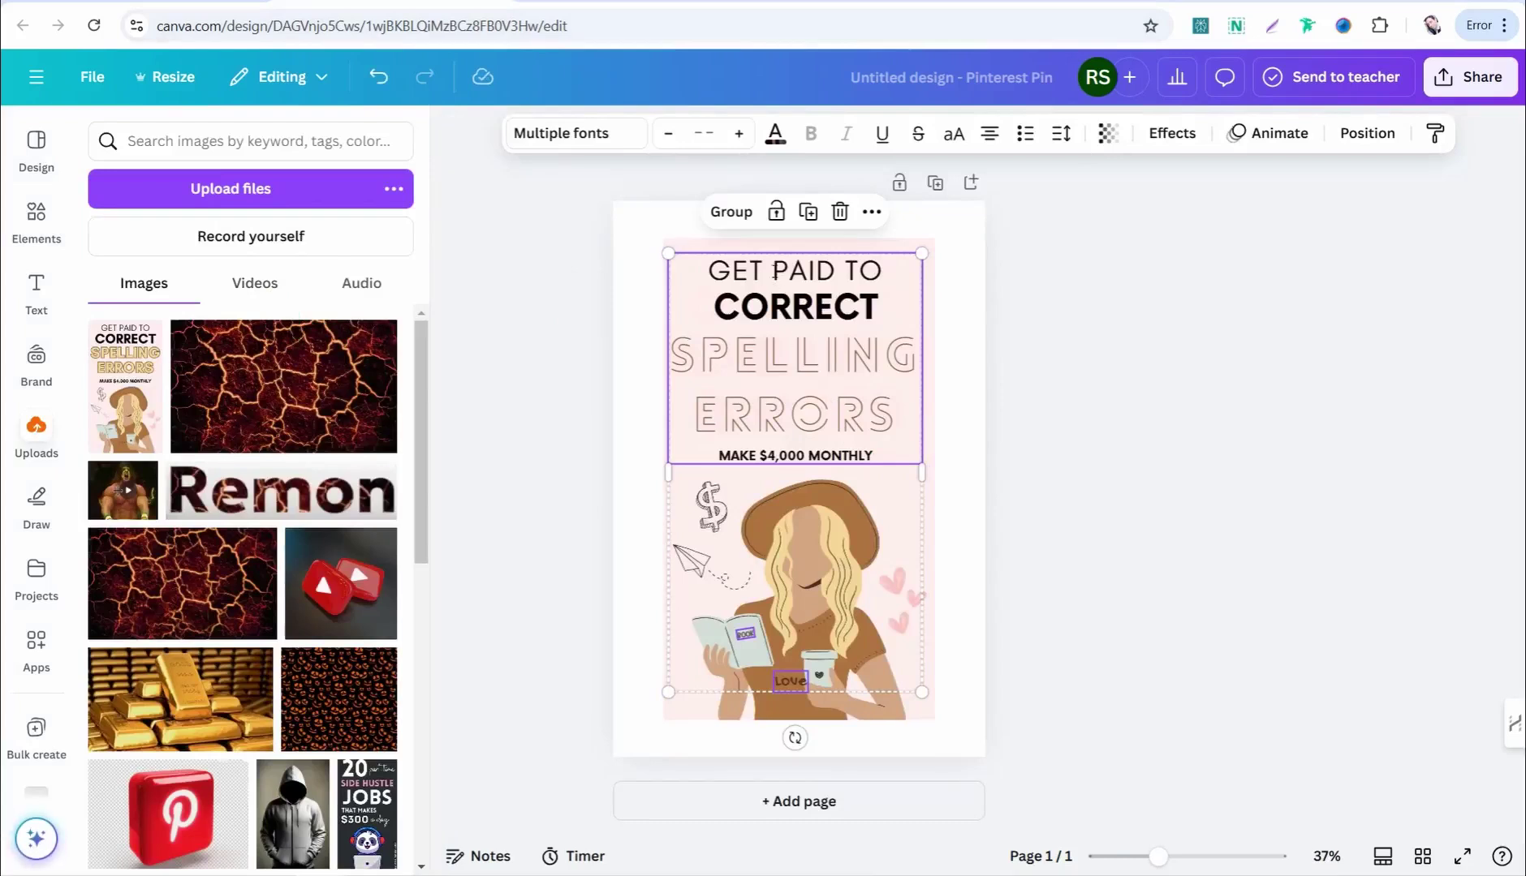
# - Replace 'GET PAID TO' with 'make' on its own line and 'CORRECT' with 'remon'
pyautogui.tripleClick(740, 270)
pyautogui.write('make')
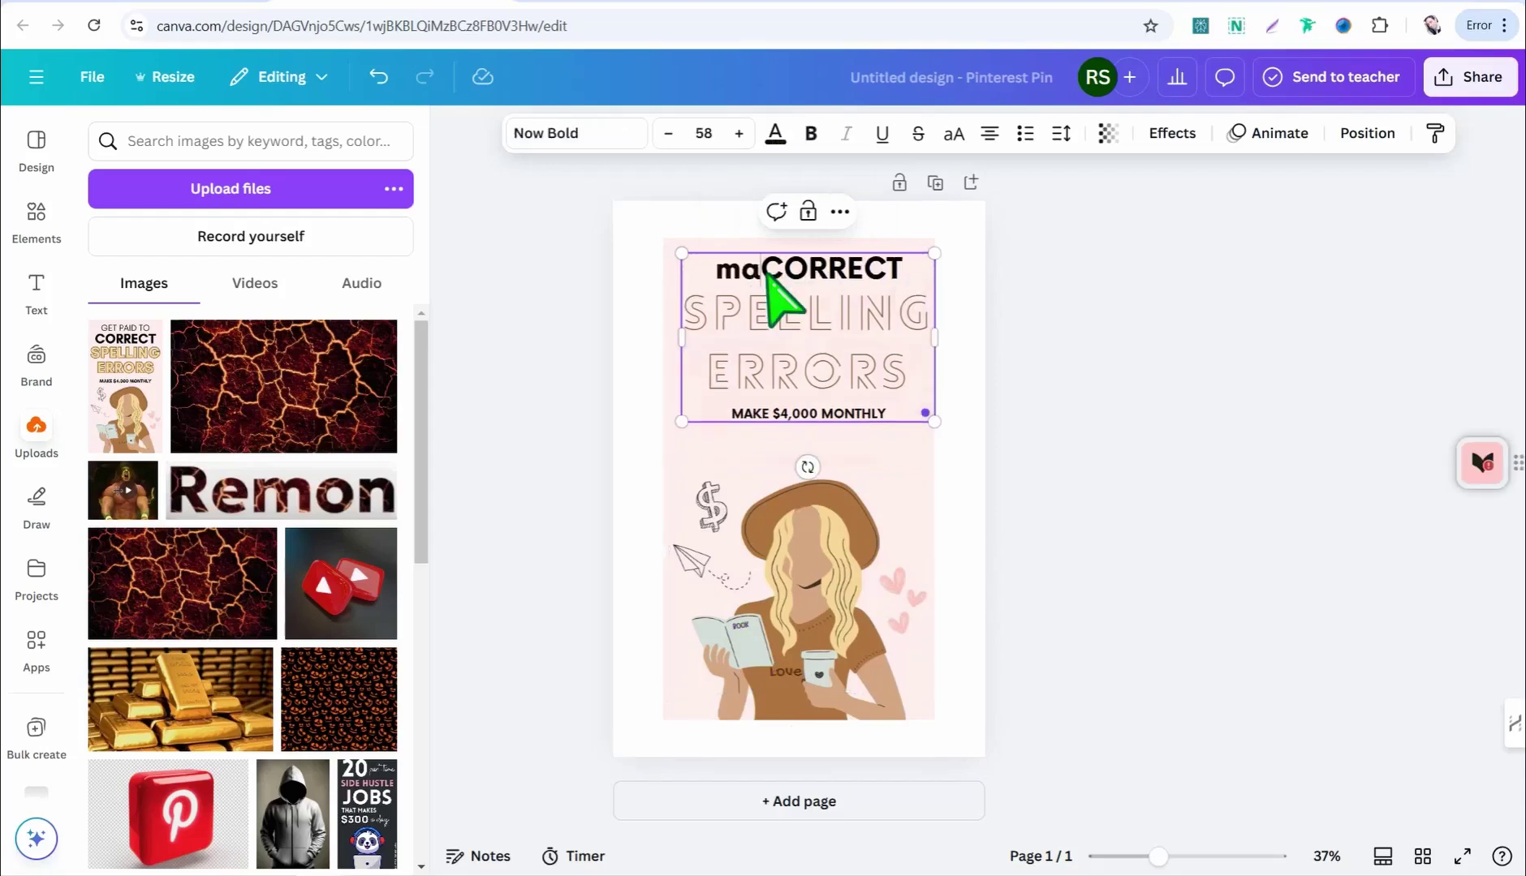
pyautogui.press('Return')
pyautogui.doubleClick(803, 307)
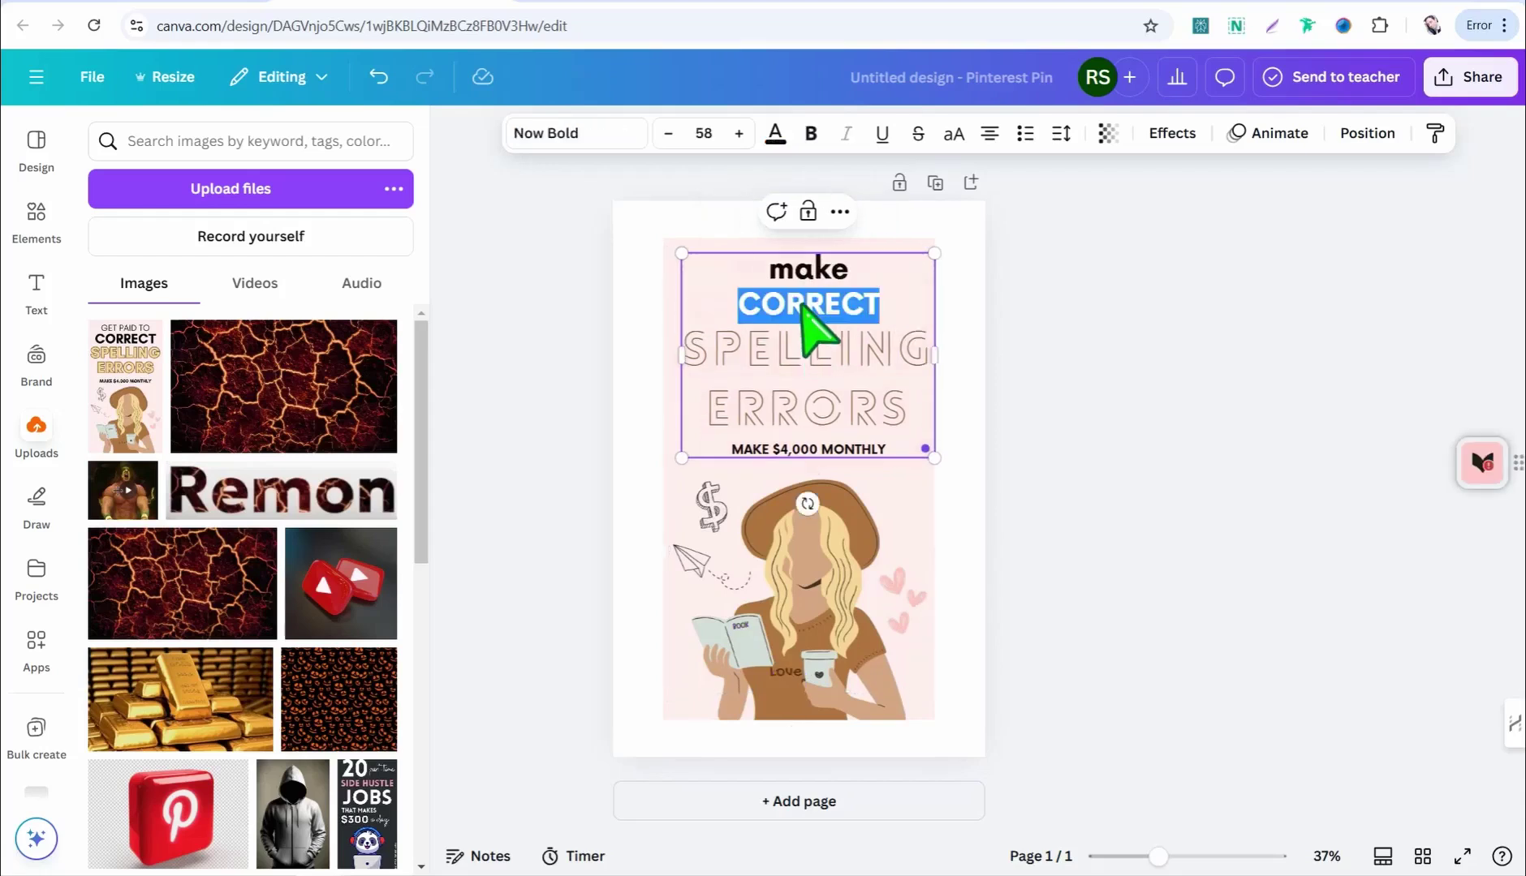
pyautogui.write('remon')
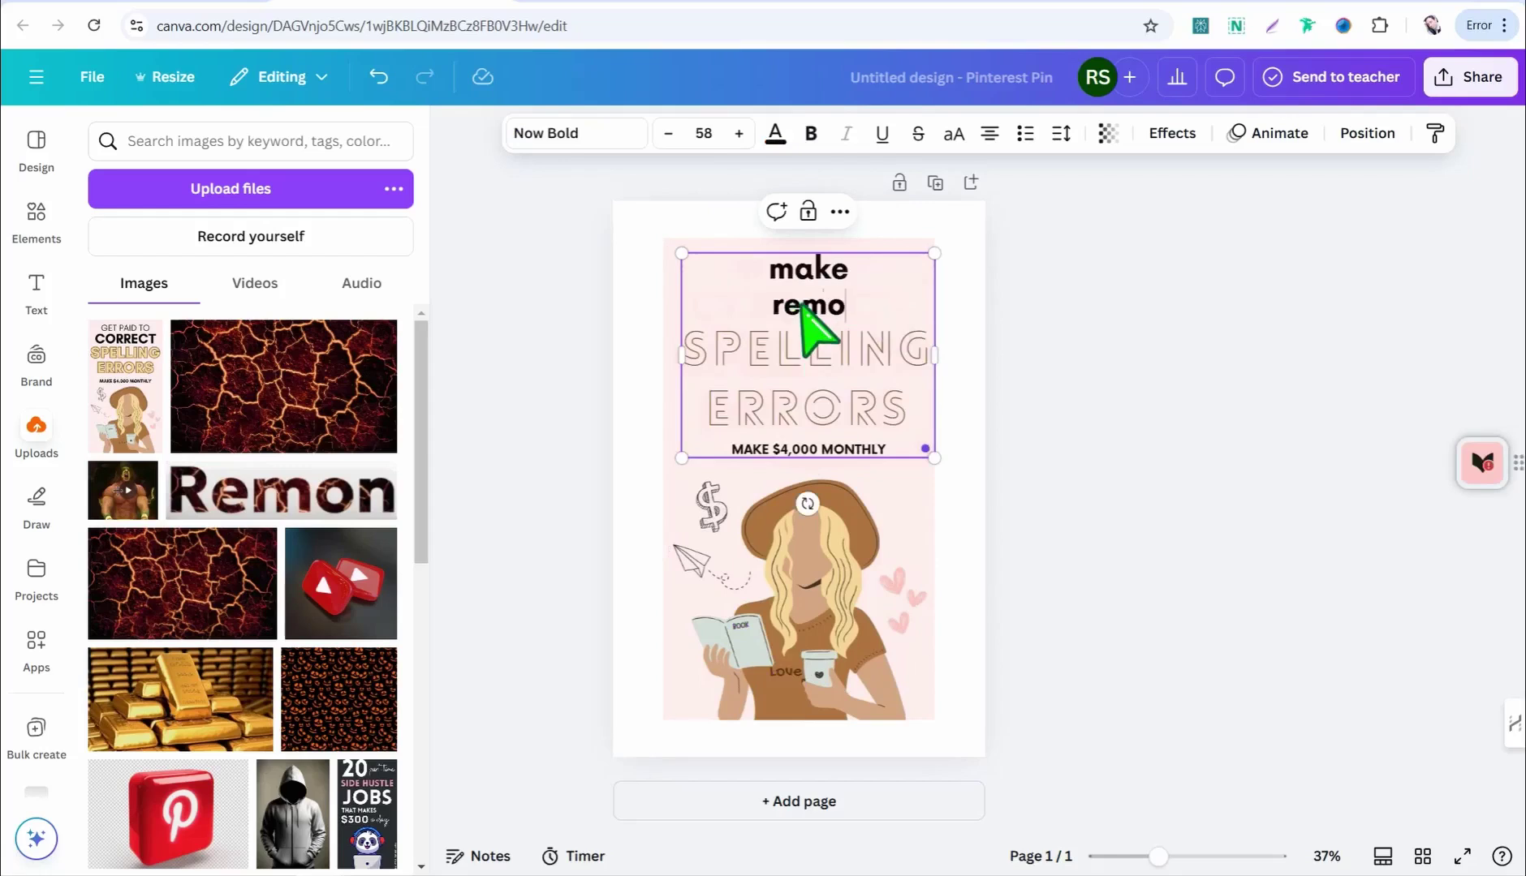
# - Change the word SPELLING's text colour to black
pyautogui.click(814, 358)
pyautogui.doubleClick(811, 357)
pyautogui.click(814, 361)
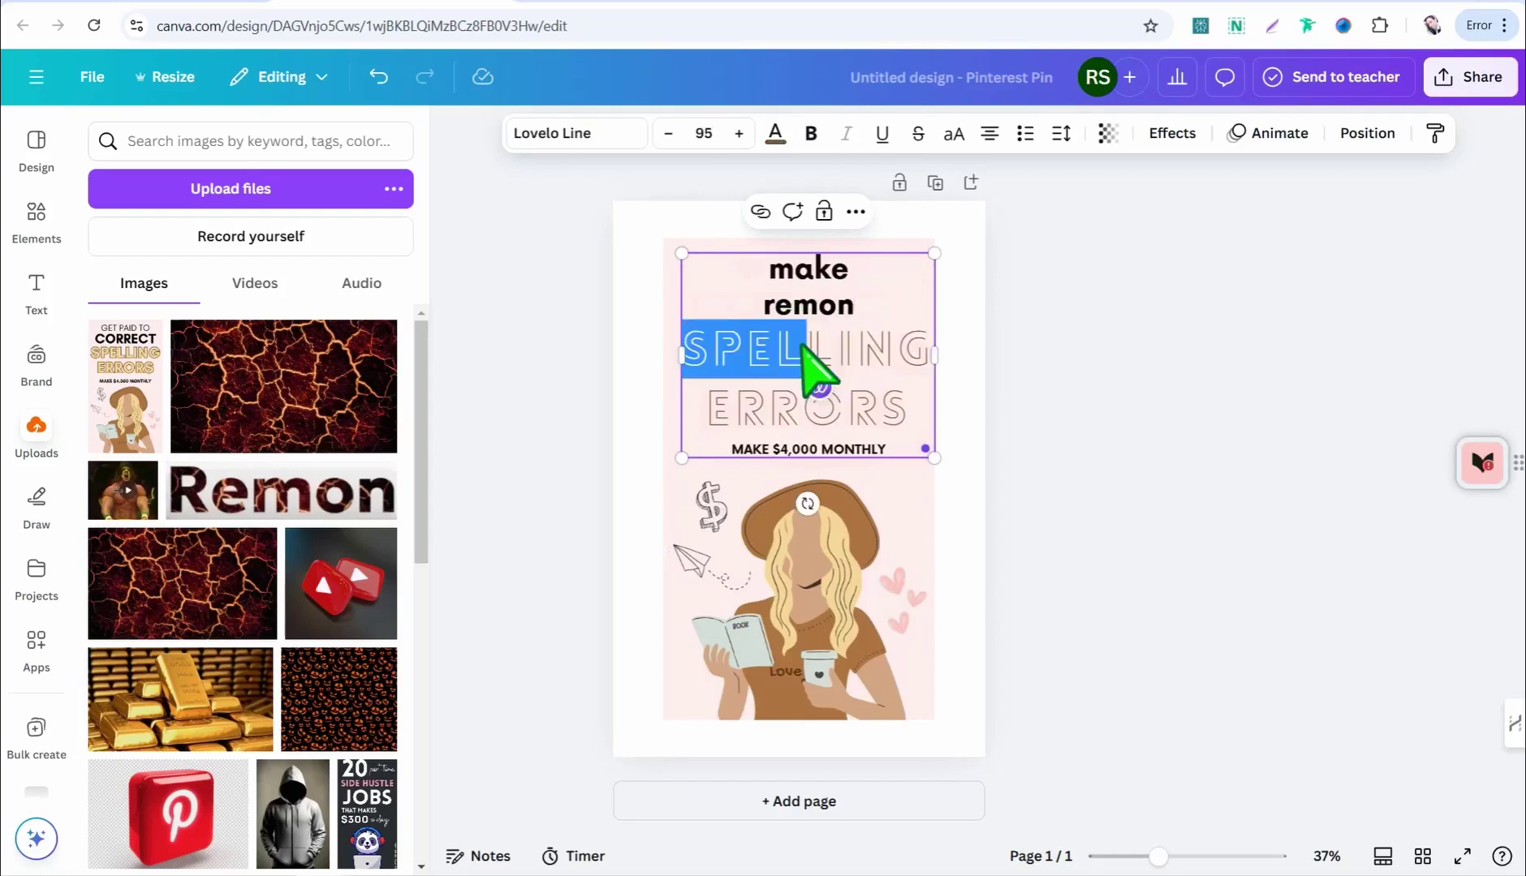
pyautogui.doubleClick(865, 378)
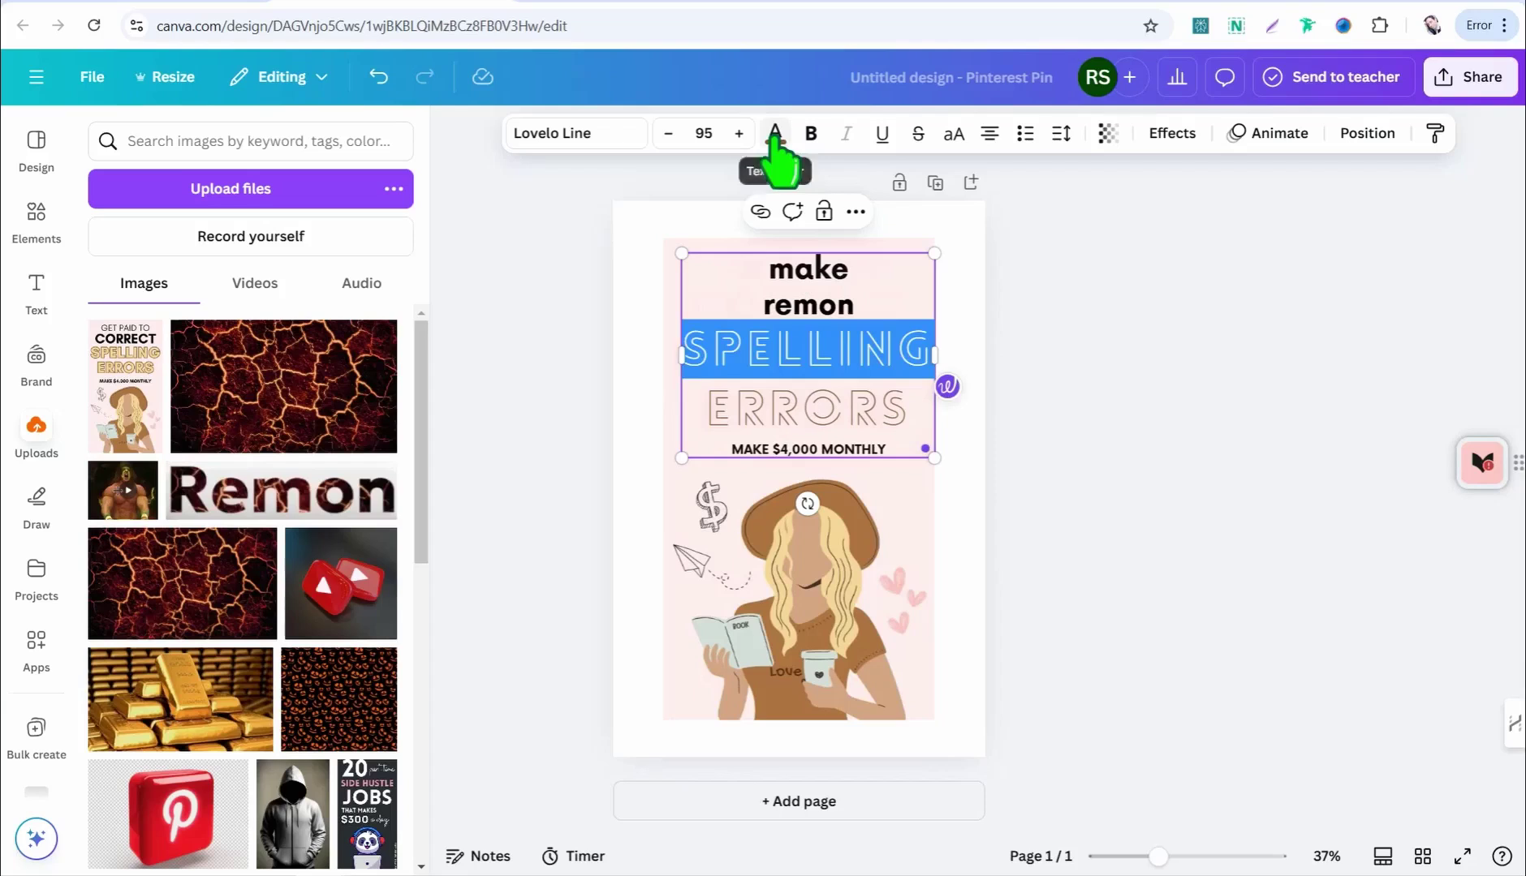
pyautogui.click(775, 134)
pyautogui.click(163, 296)
pyautogui.click(801, 449)
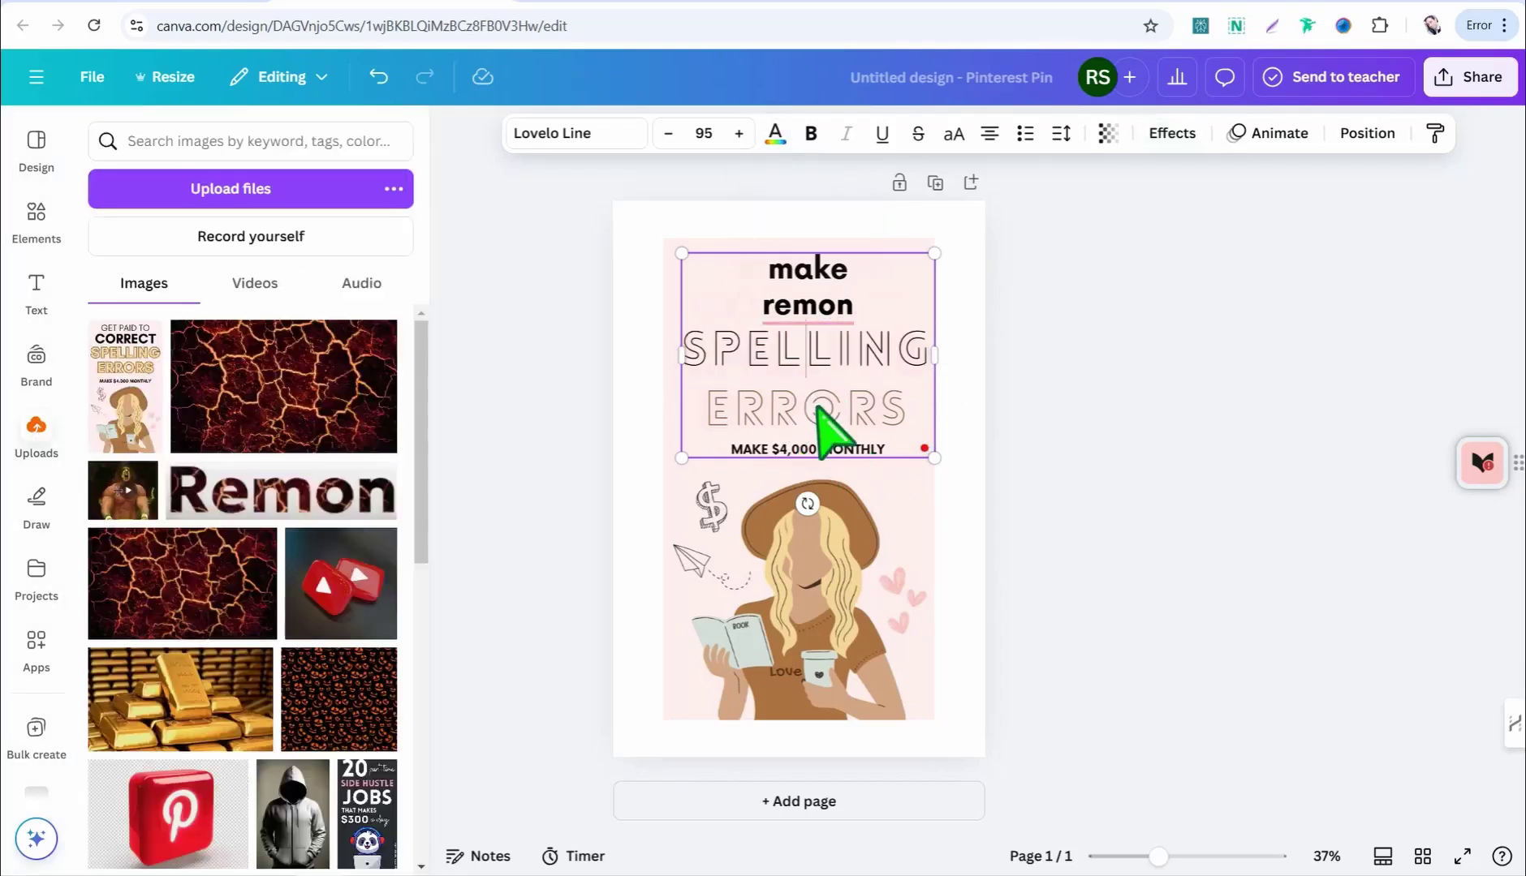
# - Replace 'ERRORS' with 'yours' and put 'MAKE $4,000' on its own line
pyautogui.doubleClick(824, 418)
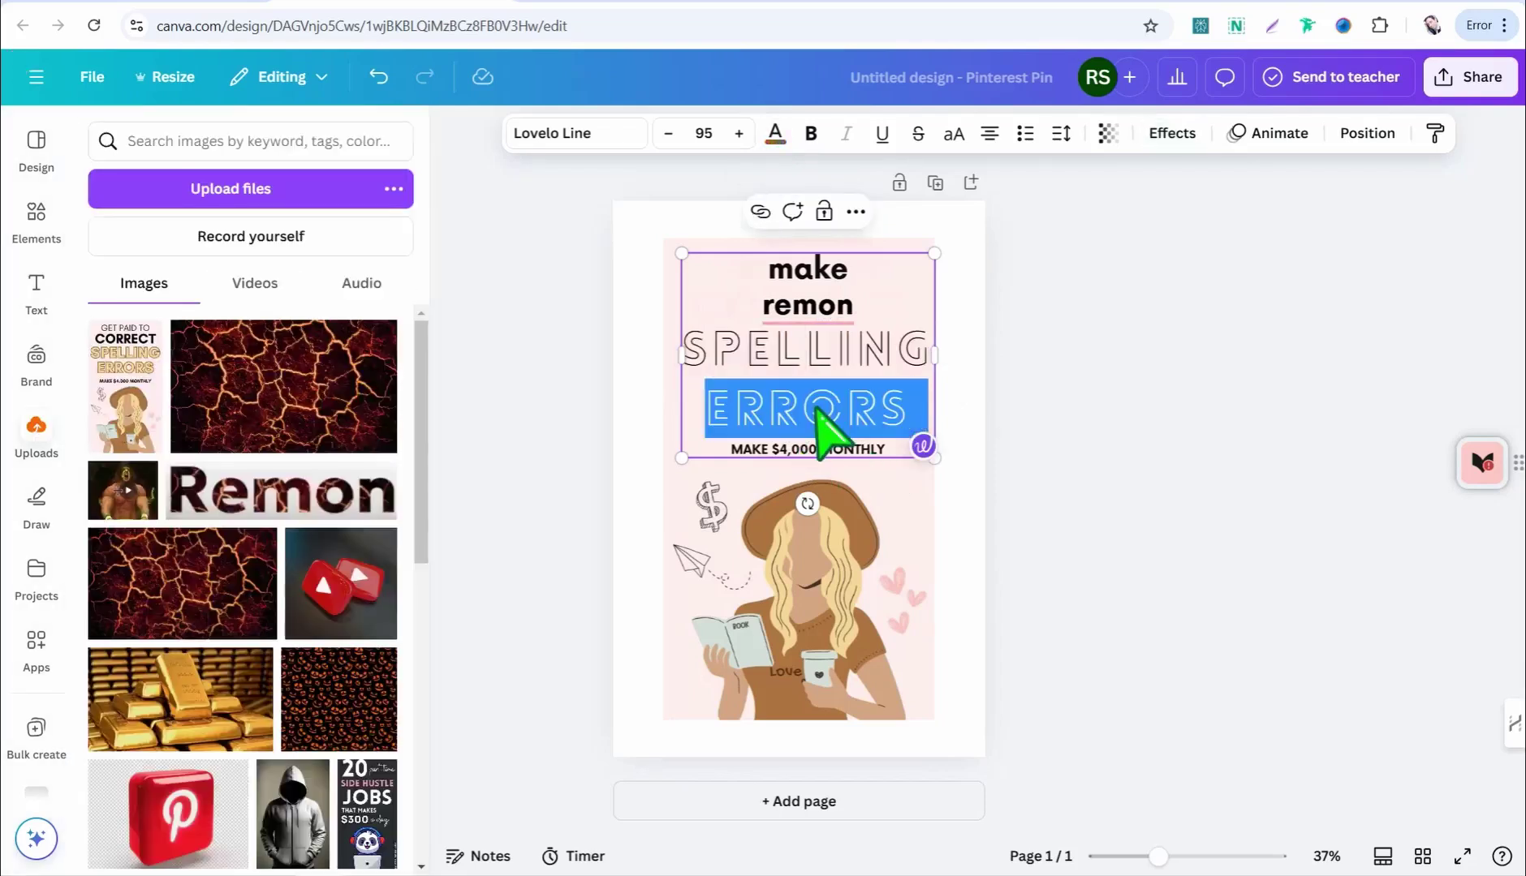
pyautogui.write('yoursMAKE $4,000 MONTHLY')
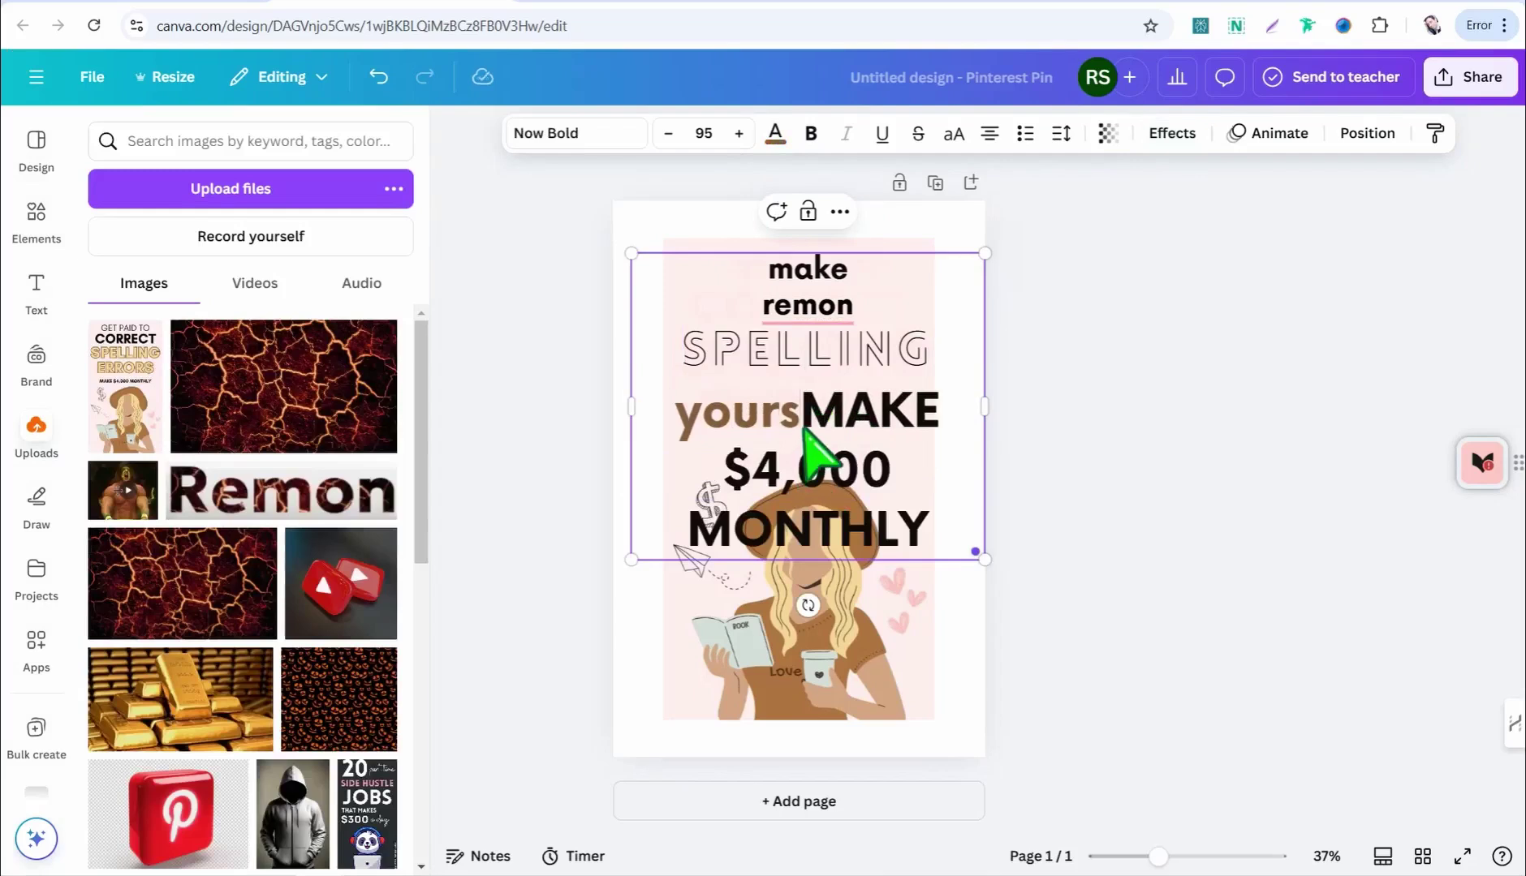
pyautogui.press('Return')
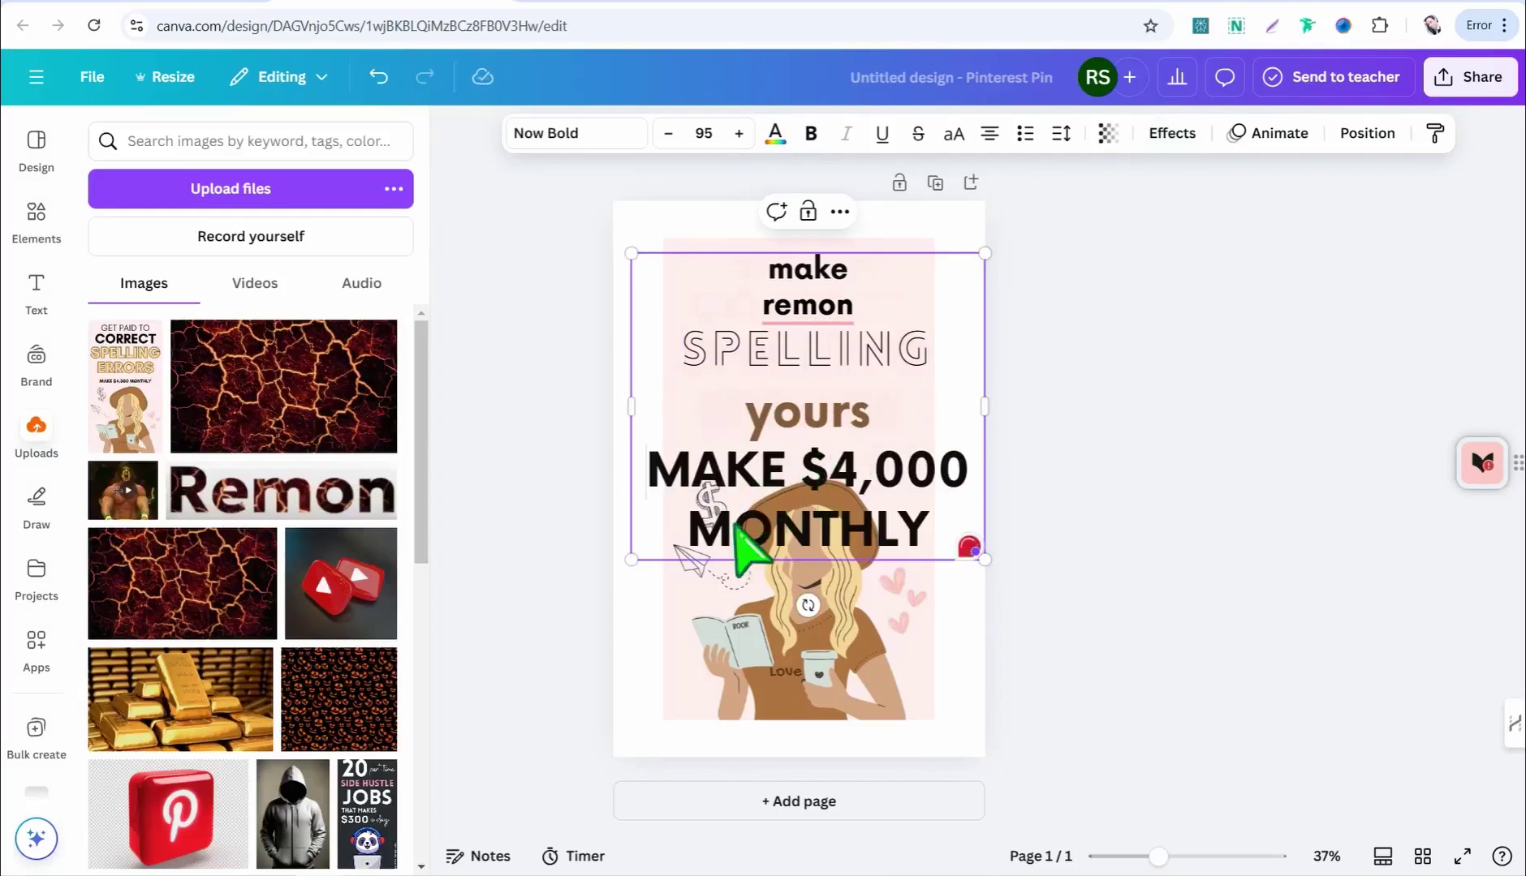
# - Shrink the headline text box and centre the block on the pin
pyautogui.moveTo(985, 560); pyautogui.dragTo(861, 449)
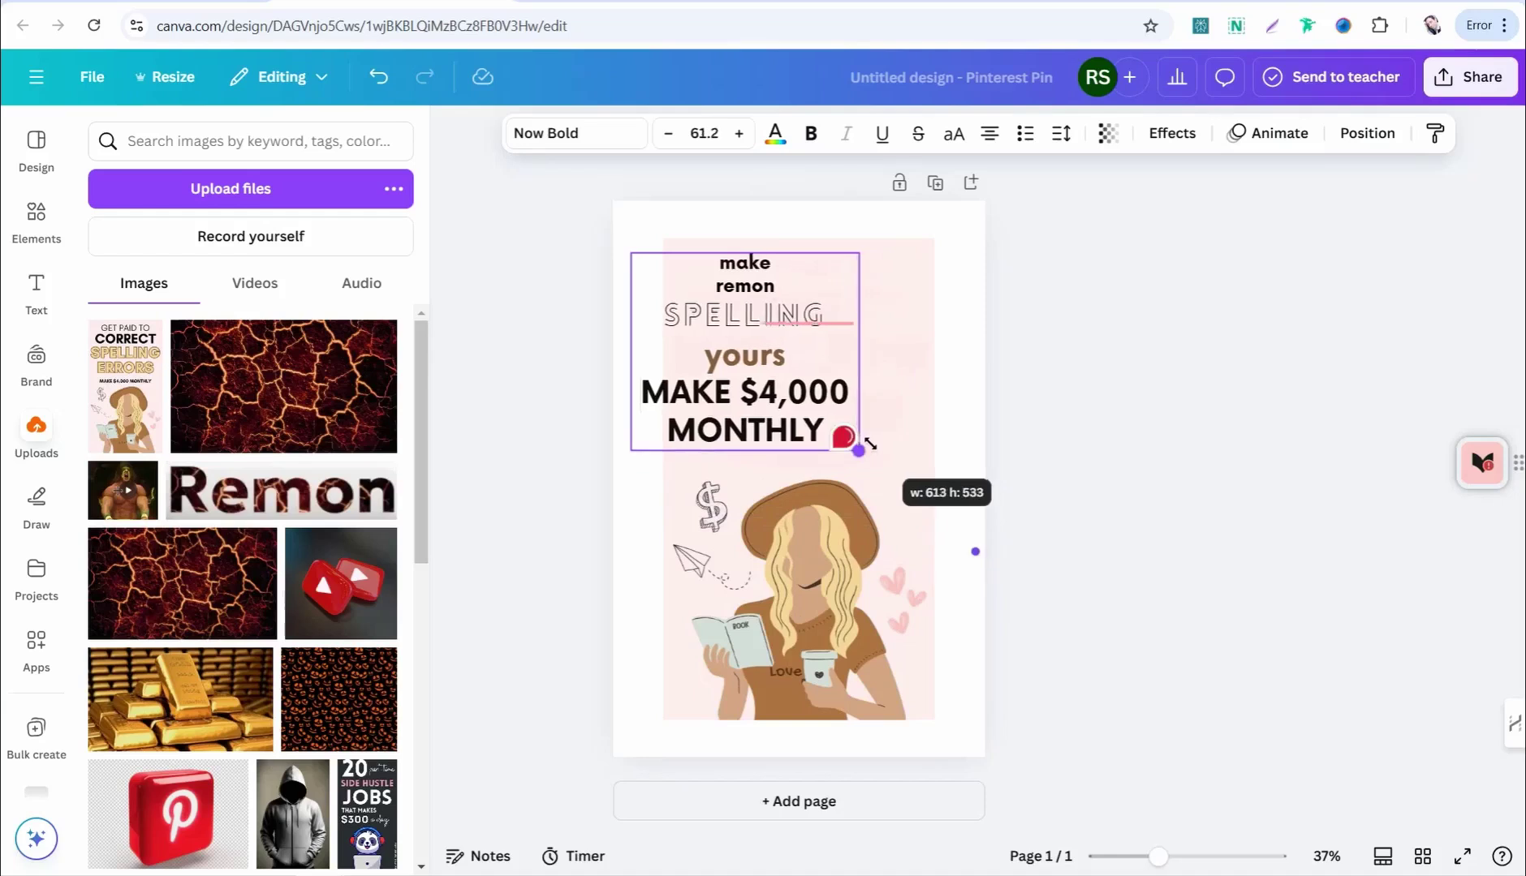
pyautogui.moveTo(741, 357); pyautogui.dragTo(800, 341)
pyautogui.click(1042, 358)
pyautogui.moveTo(702, 348); pyautogui.dragTo(761, 347)
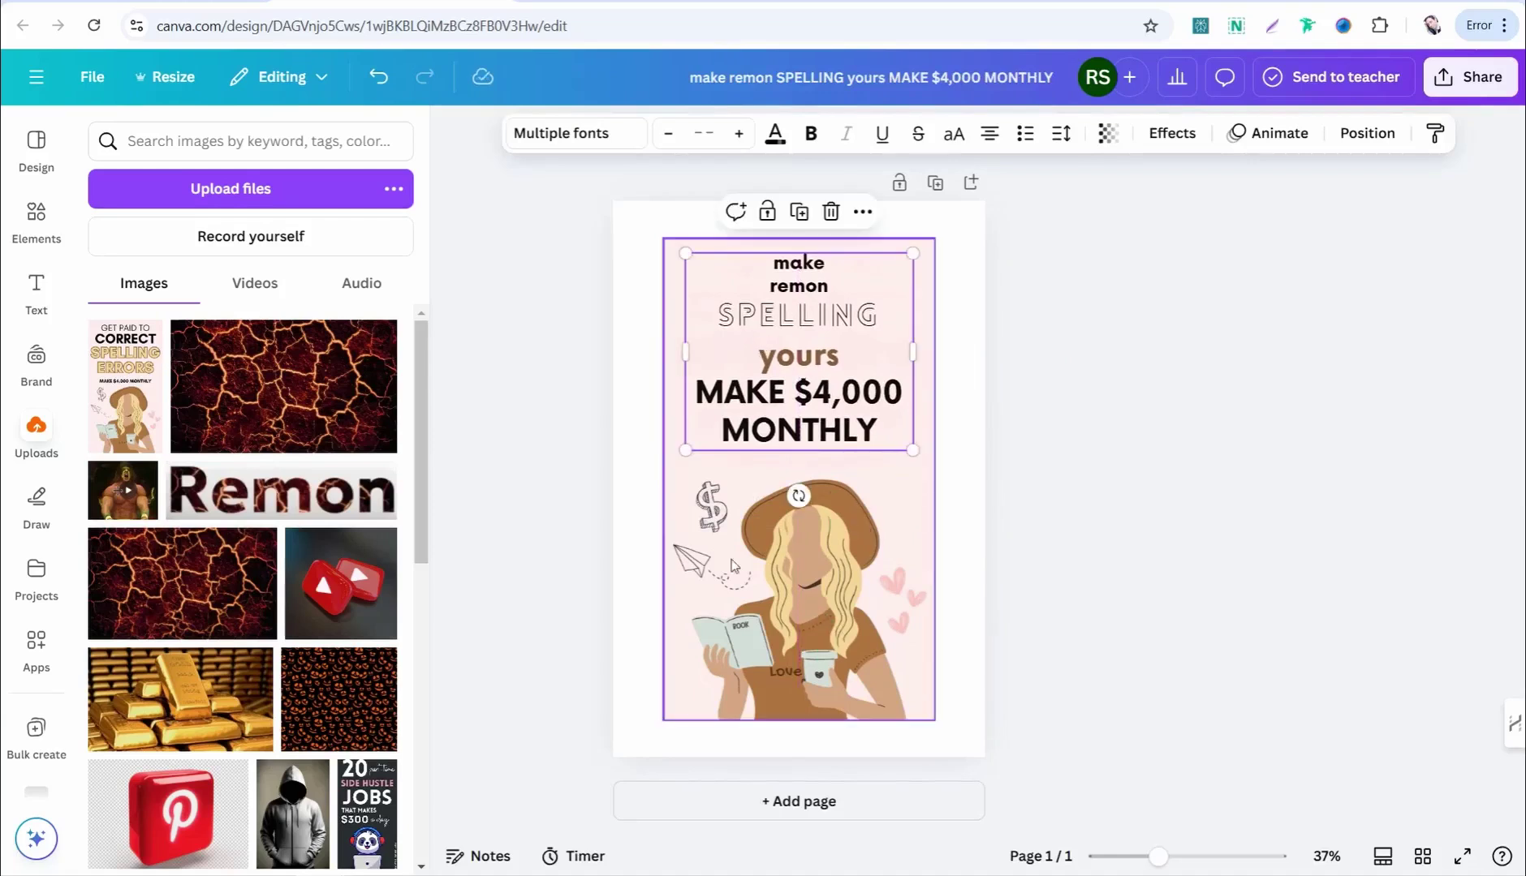
# - Magic Grab the reading woman out of the illustration and move her up beneath MONTHLY
pyautogui.click(780, 623)
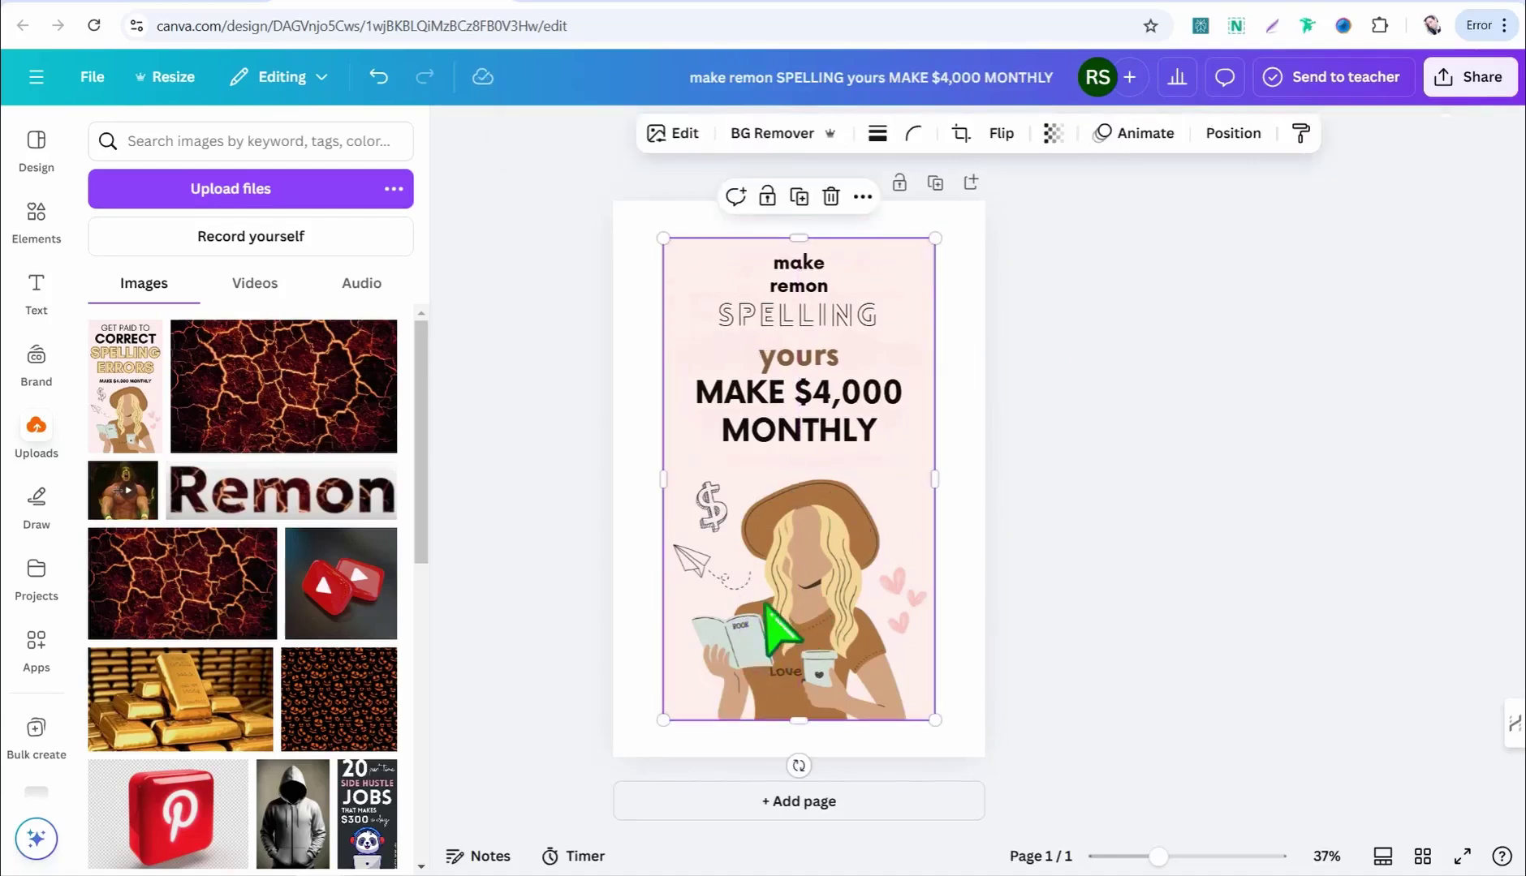
pyautogui.click(678, 134)
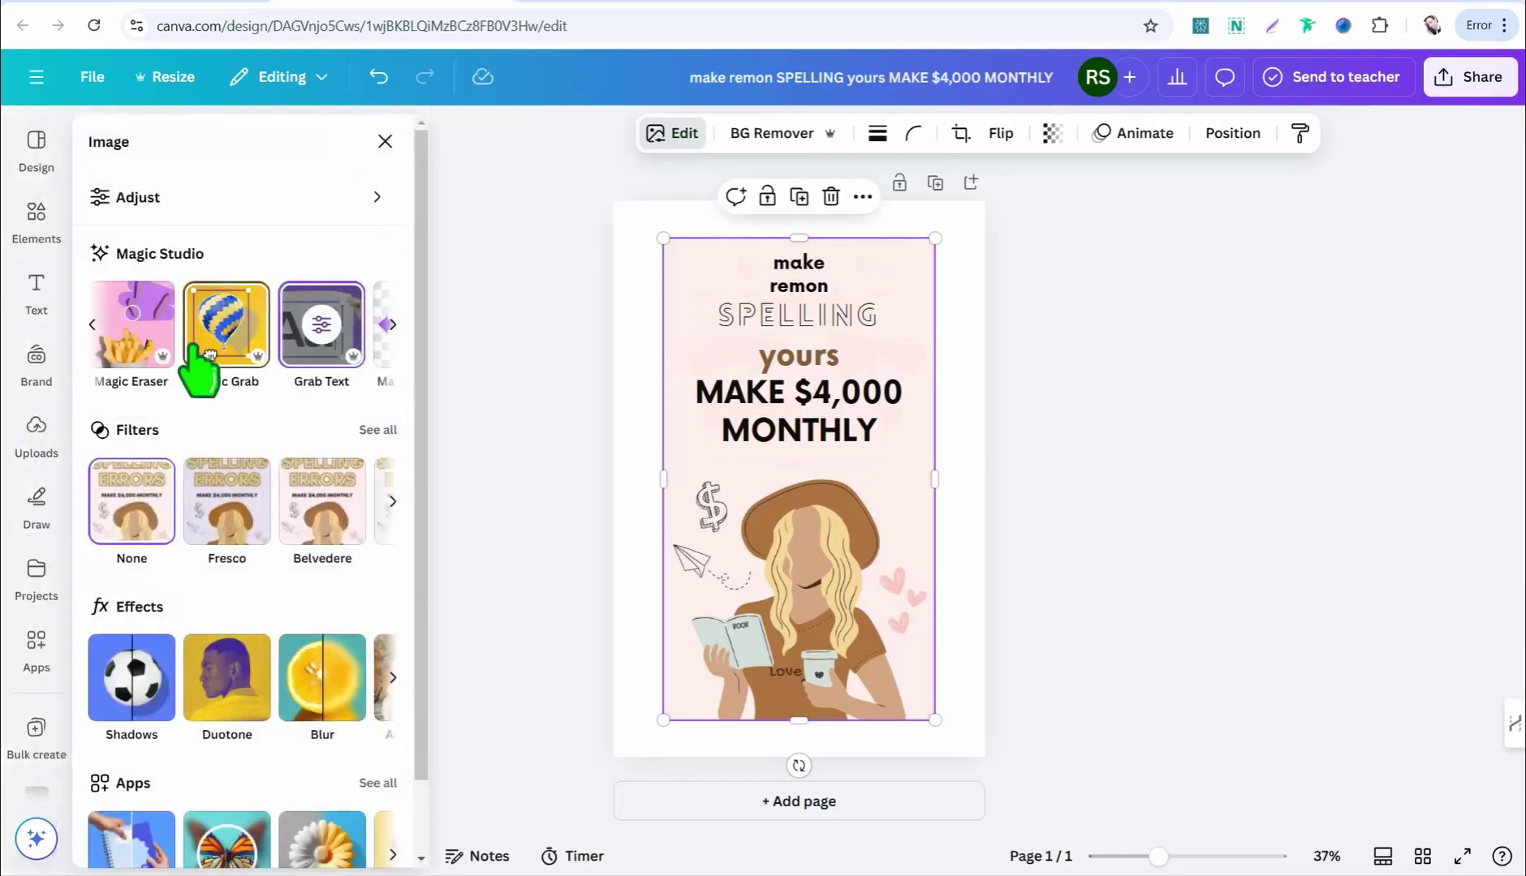
pyautogui.click(215, 345)
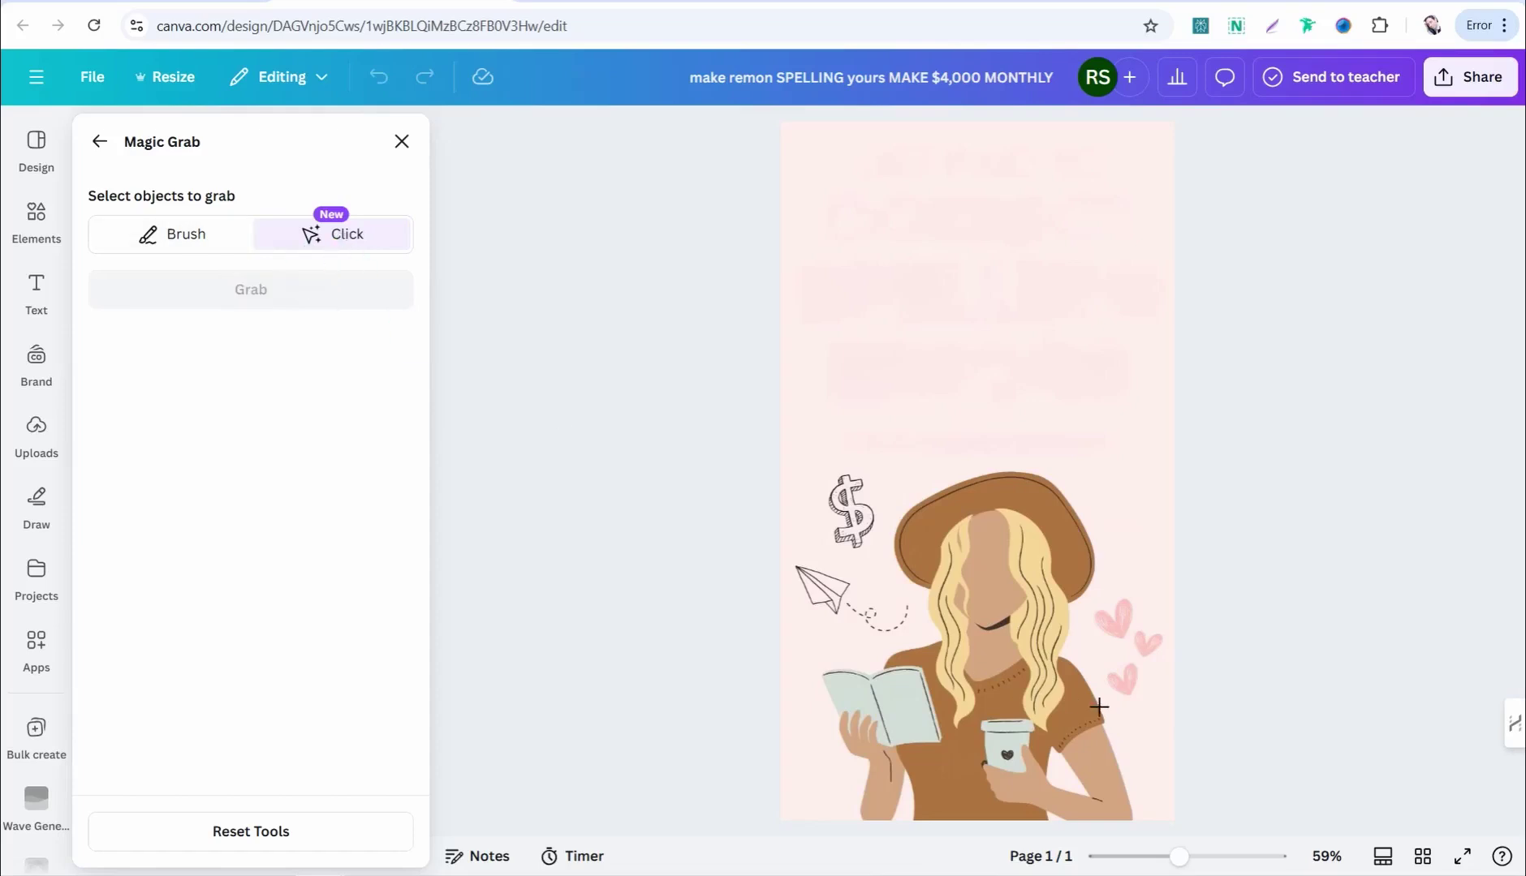
pyautogui.click(1017, 675)
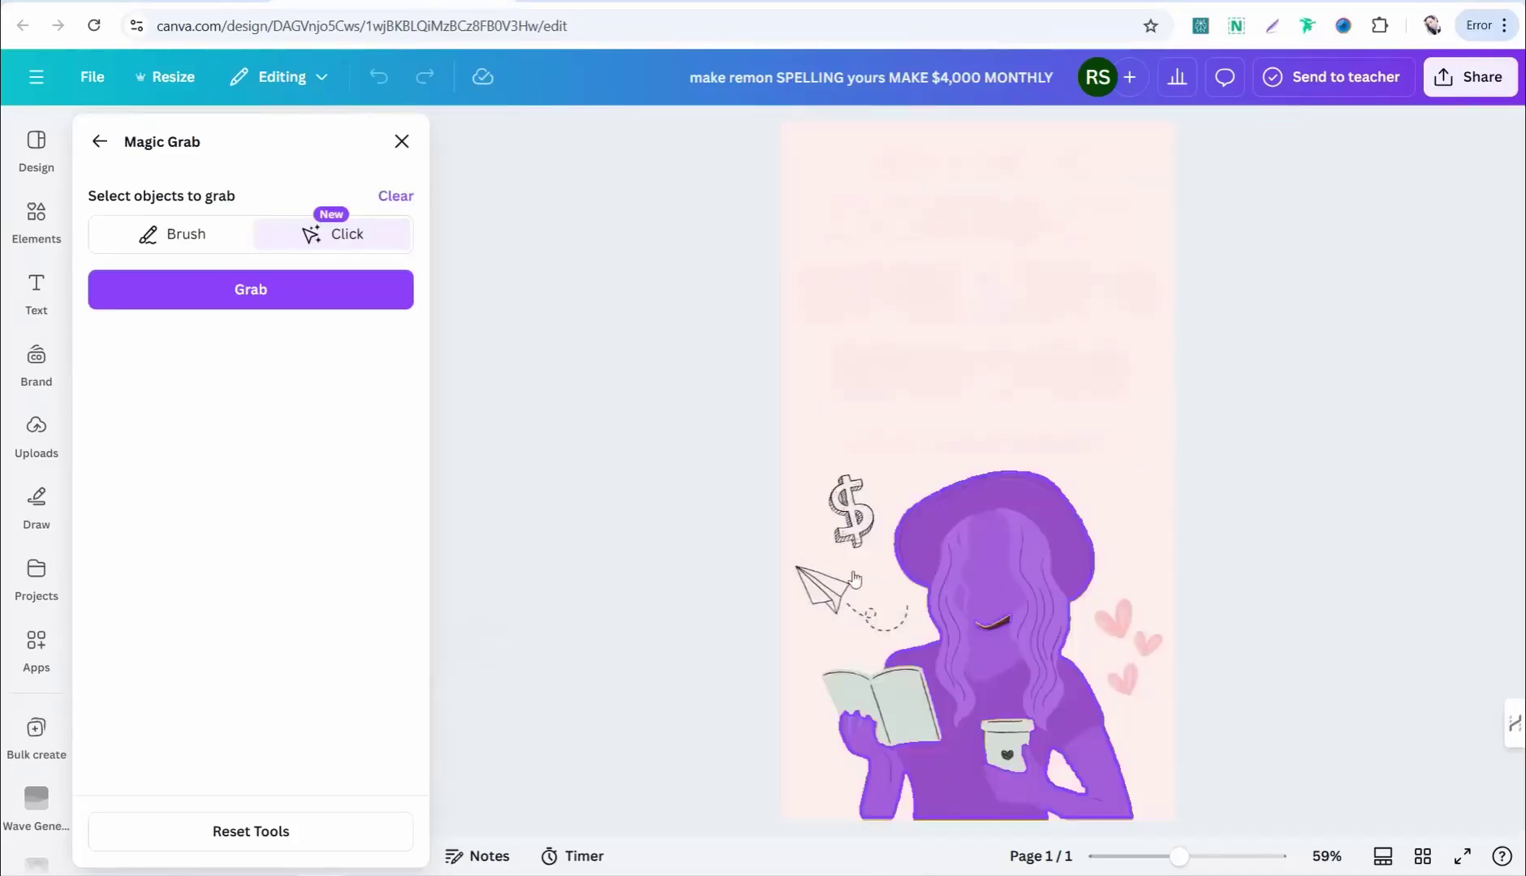
pyautogui.click(260, 296)
pyautogui.moveTo(816, 624); pyautogui.dragTo(791, 572)
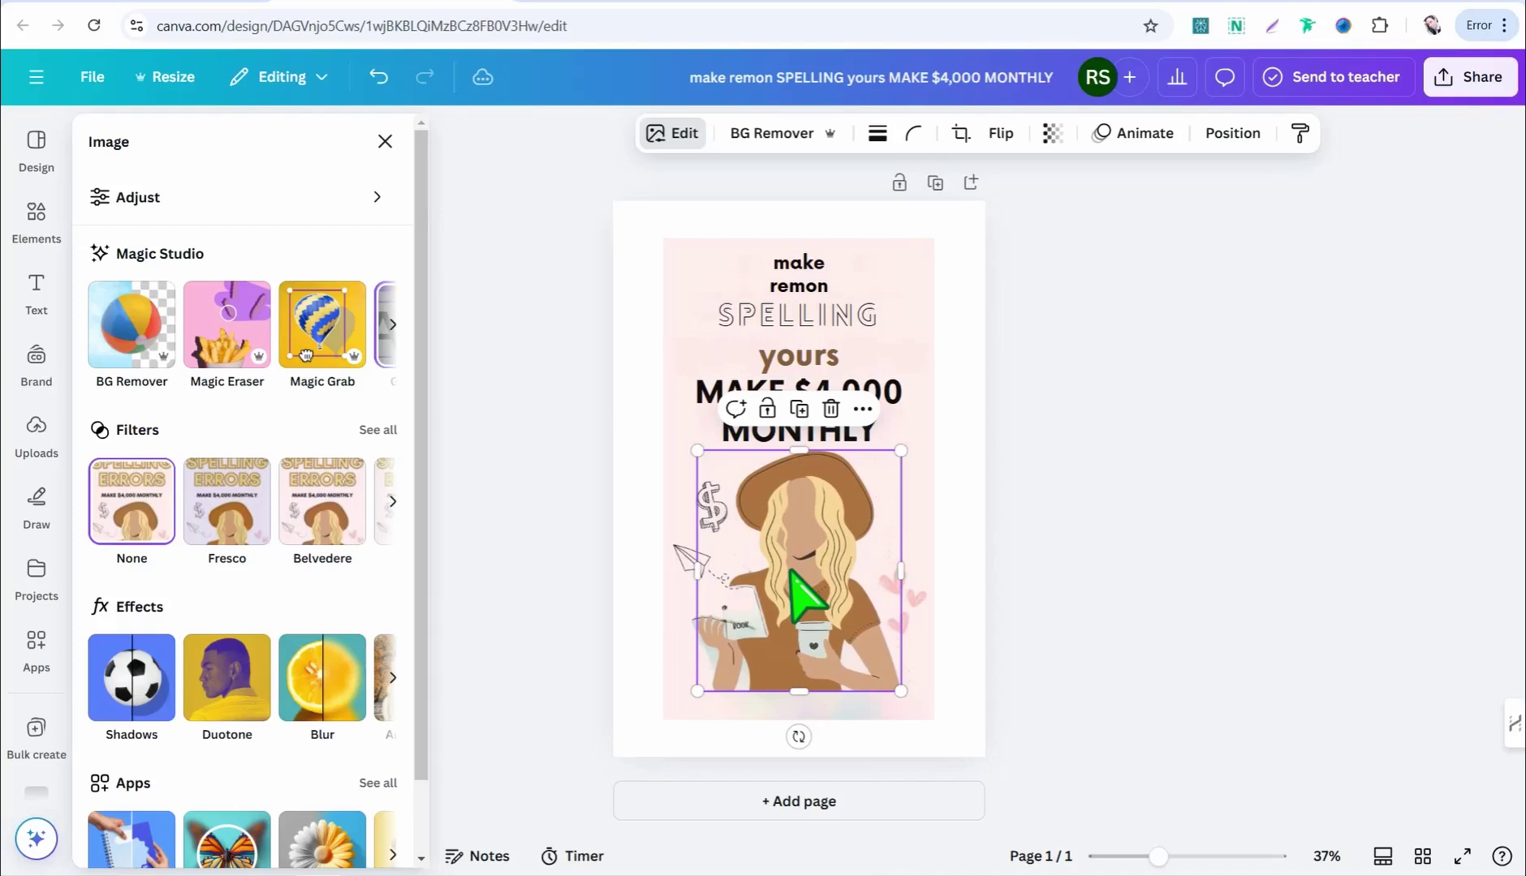